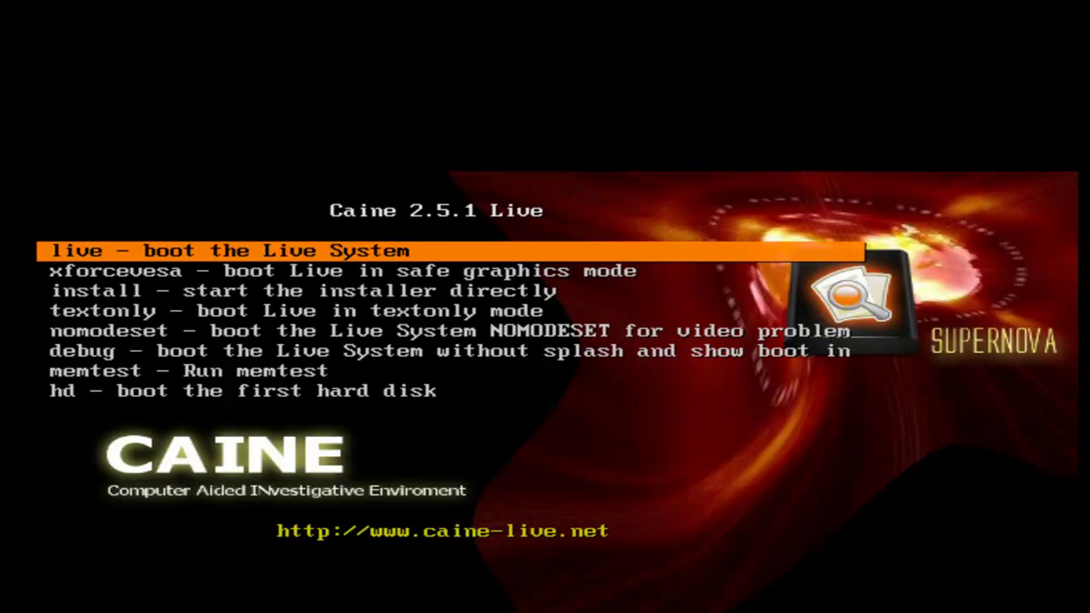
# Look through the CAINE boot options from safe graphics mode down to booting the first hard disk
pyautogui.press('Down')
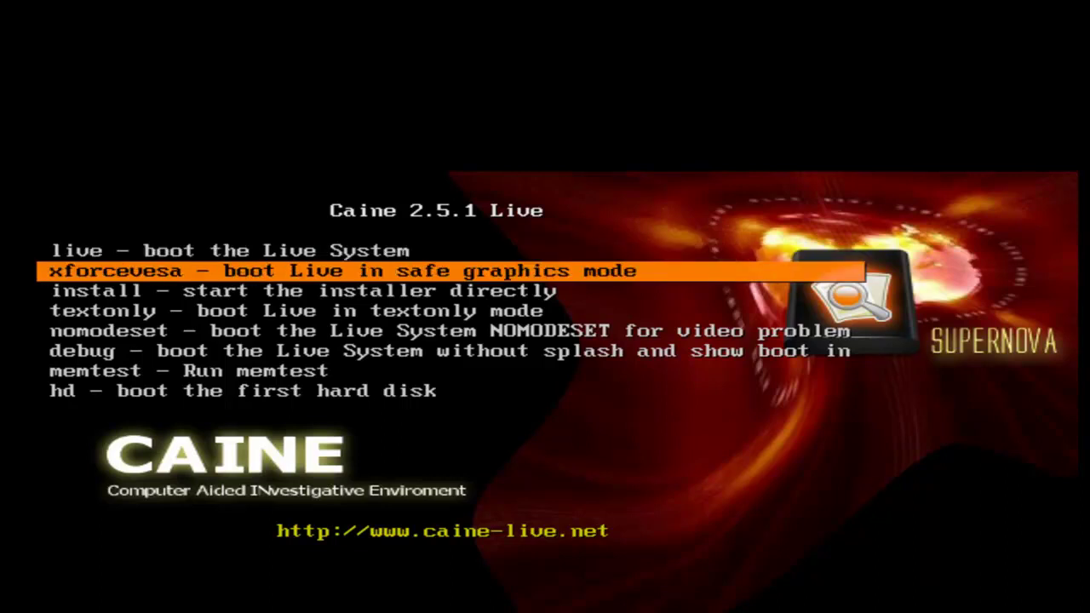
pyautogui.press('Down')
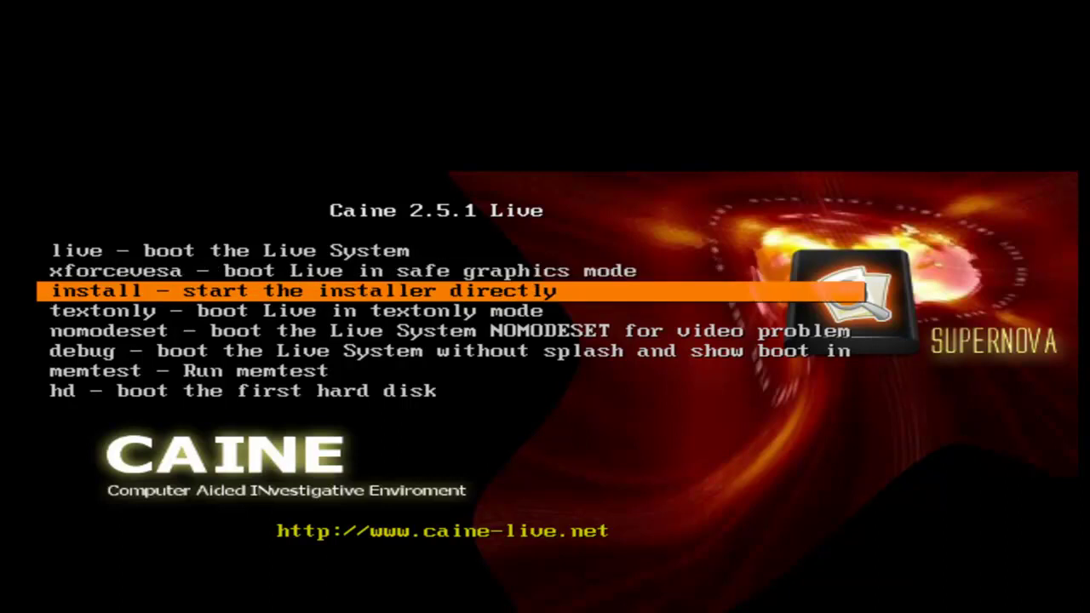
pyautogui.press('Down')
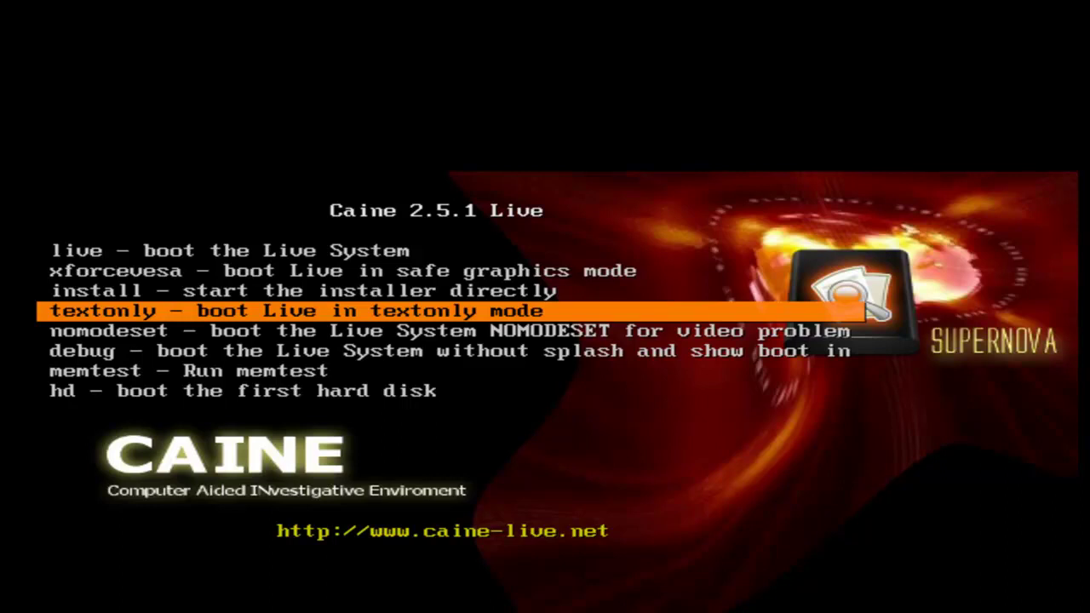
pyautogui.press('Down')
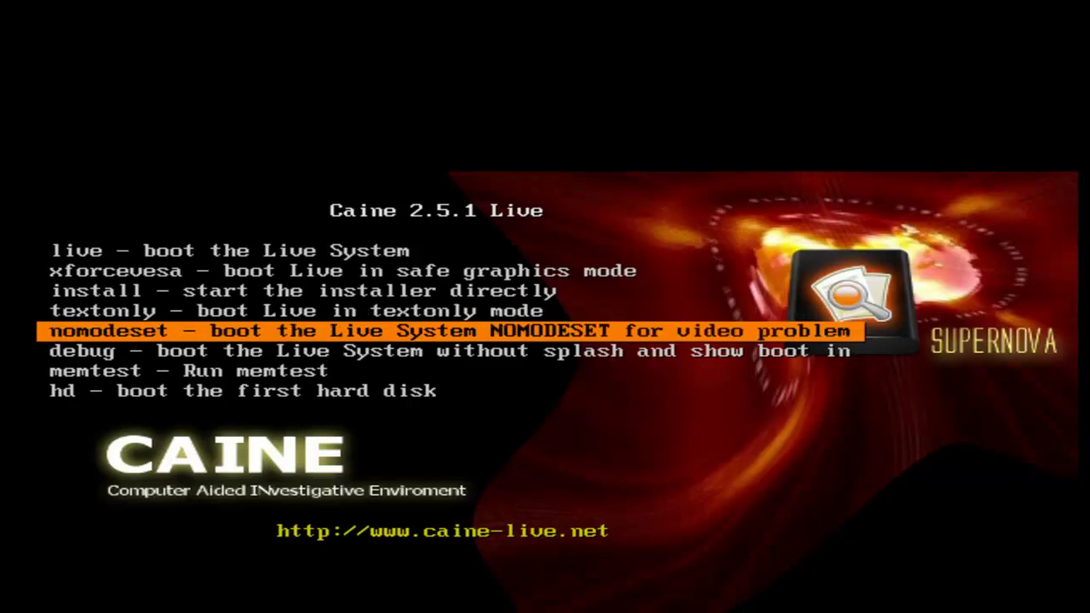
pyautogui.press('Down')
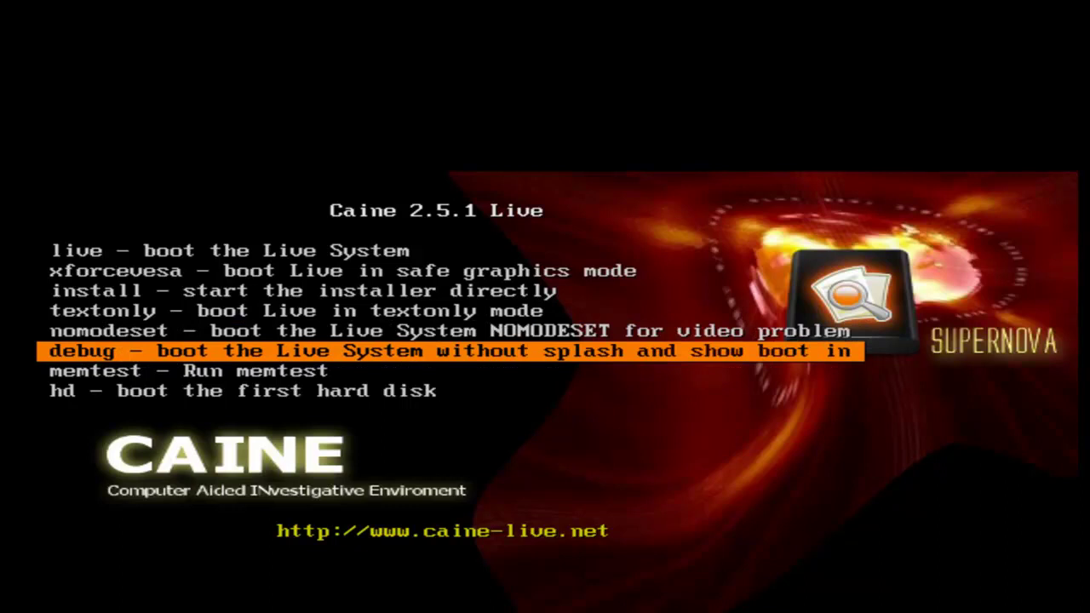
pyautogui.press('Down')
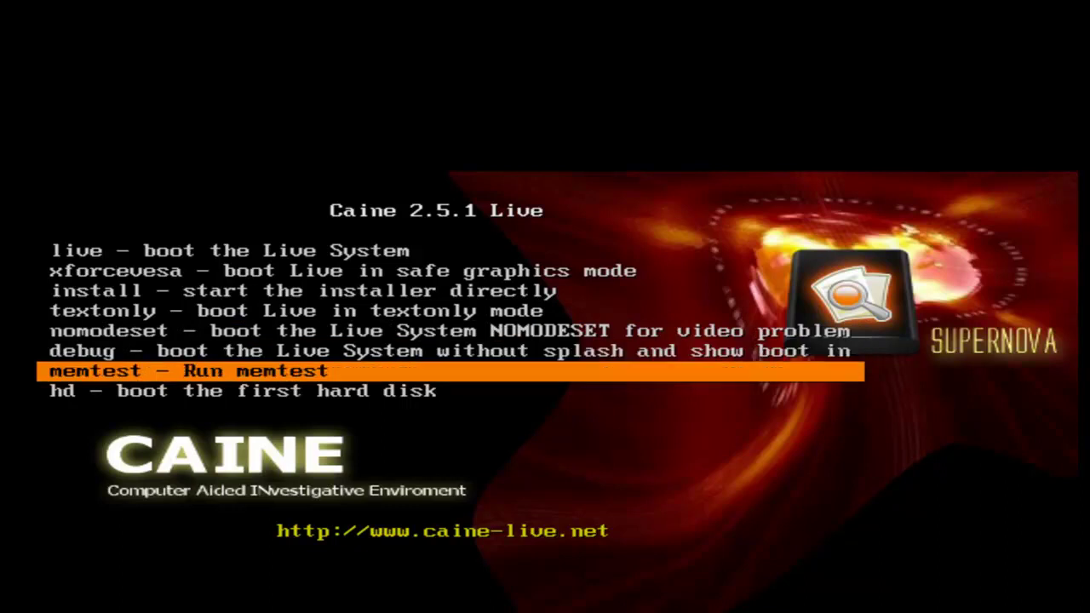
pyautogui.press('Down')
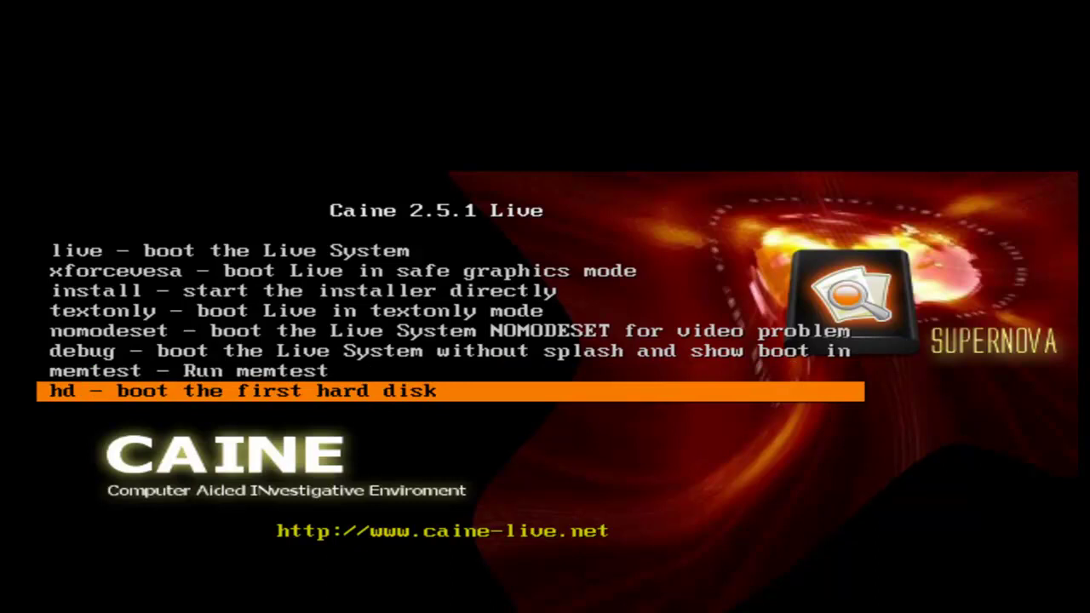
# Boot the Live System using the live boot option
pyautogui.press('Up')
pyautogui.press('Up')
pyautogui.press('Up')
pyautogui.press('Up')
pyautogui.press('Up')
pyautogui.press('Up')
pyautogui.press('Up')
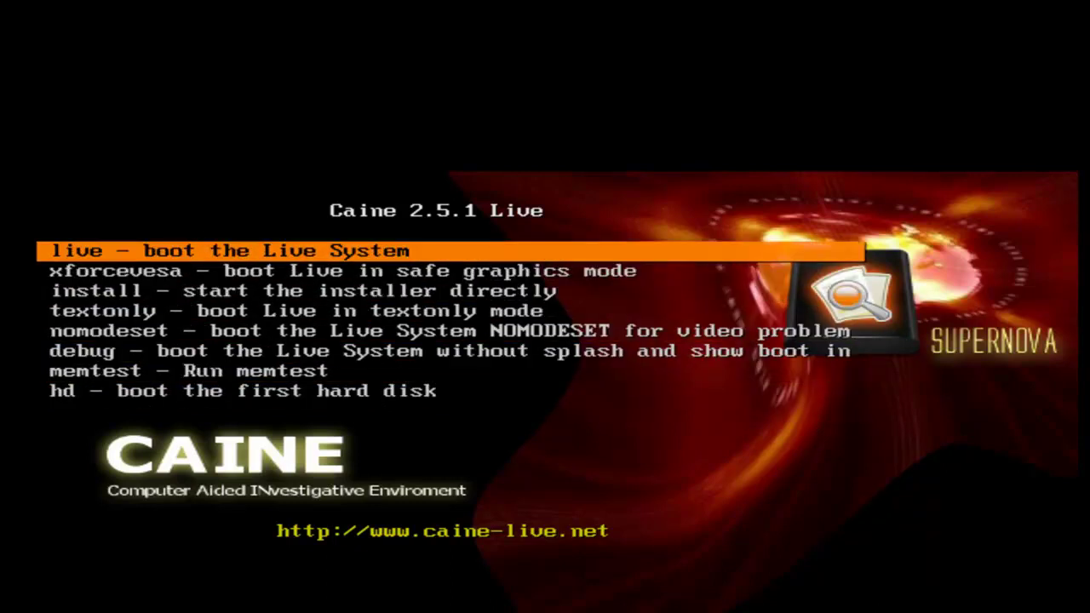
pyautogui.press('Return')
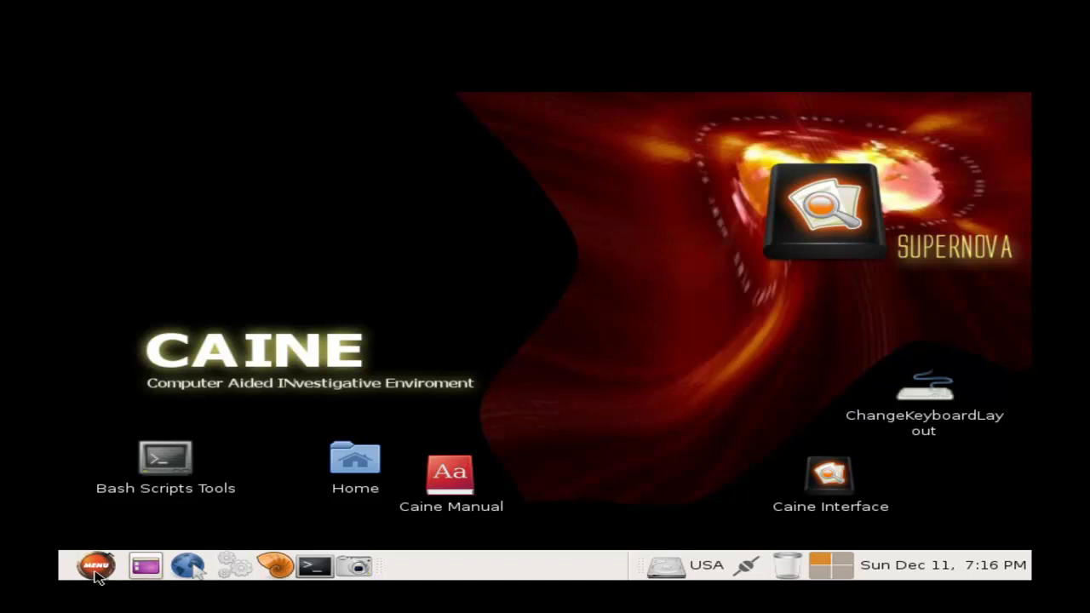
# Mount the NTFS evidence partition /dev/sdb1 read-only with the mounter tool
pyautogui.click(667, 571)
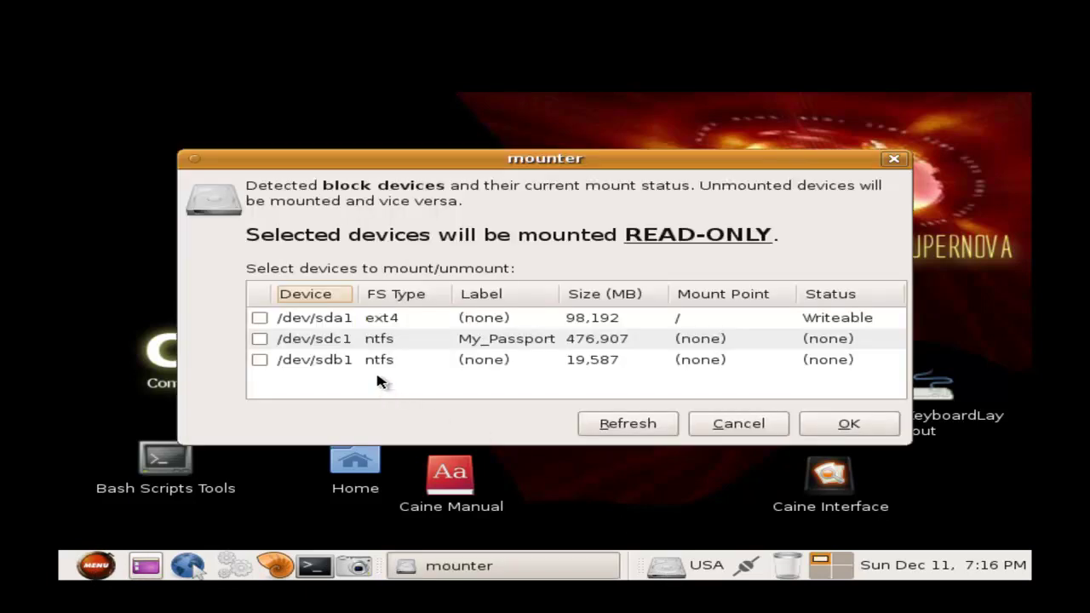
pyautogui.click(259, 360)
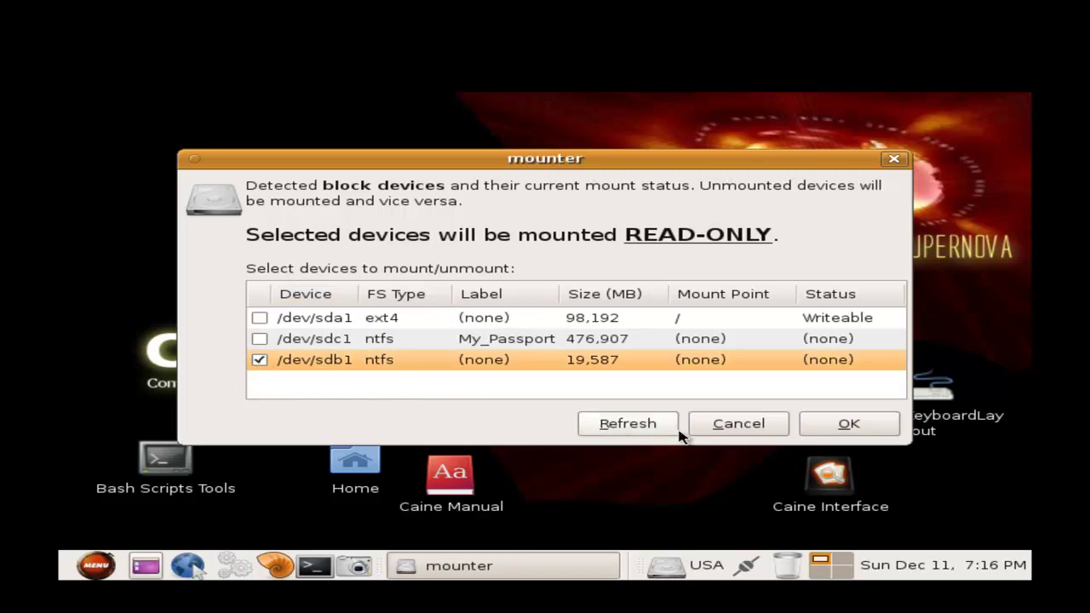
pyautogui.click(857, 426)
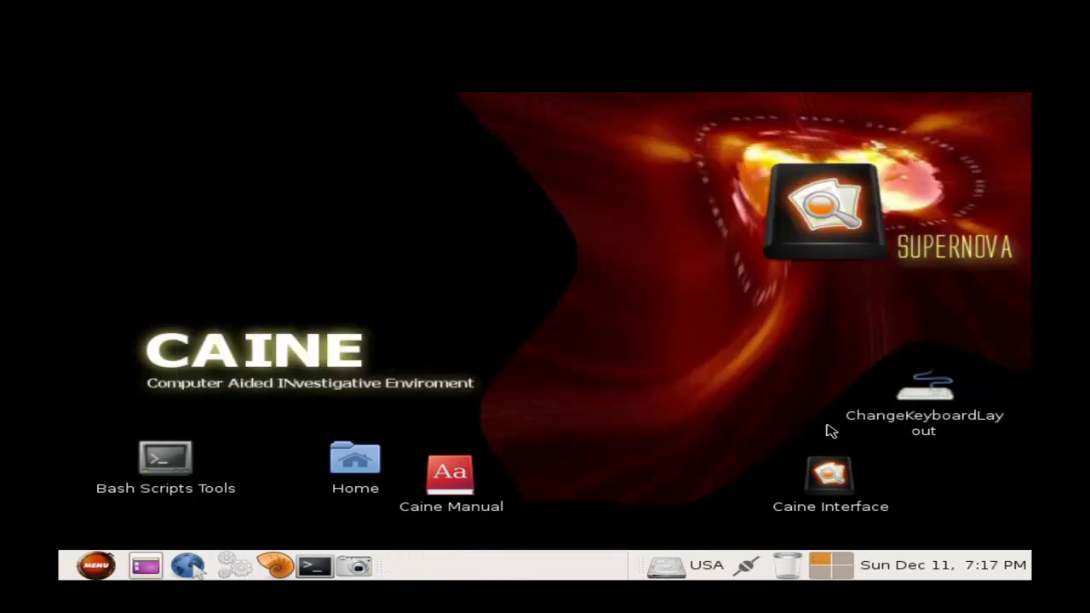
# Mount /dev/sdc1 as writeable (read/write) using the Safe Mount forensic tool
pyautogui.click(90, 574)
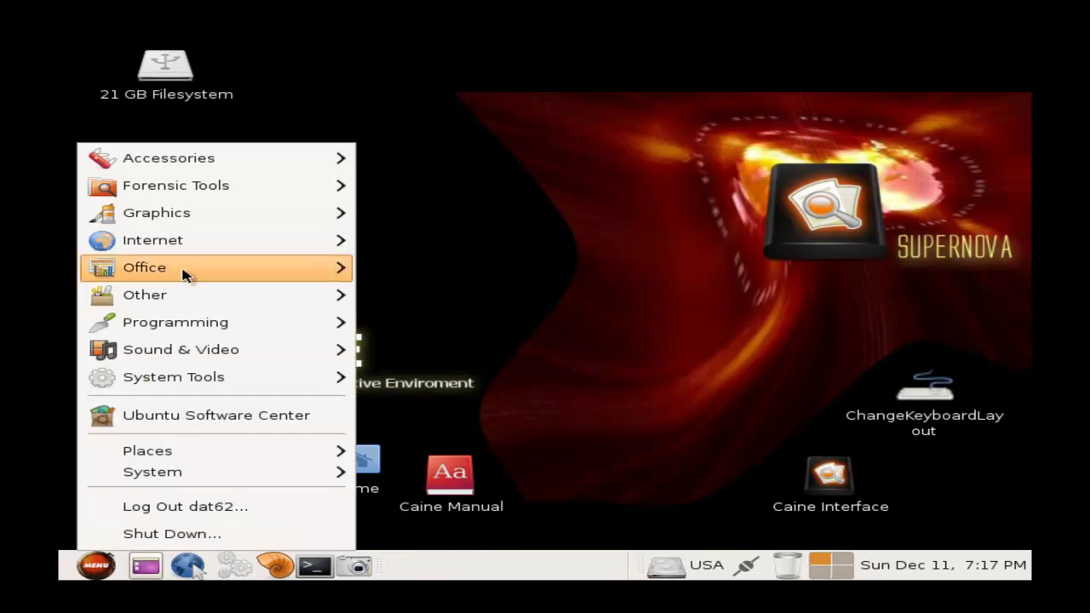
pyautogui.moveTo(196, 213)
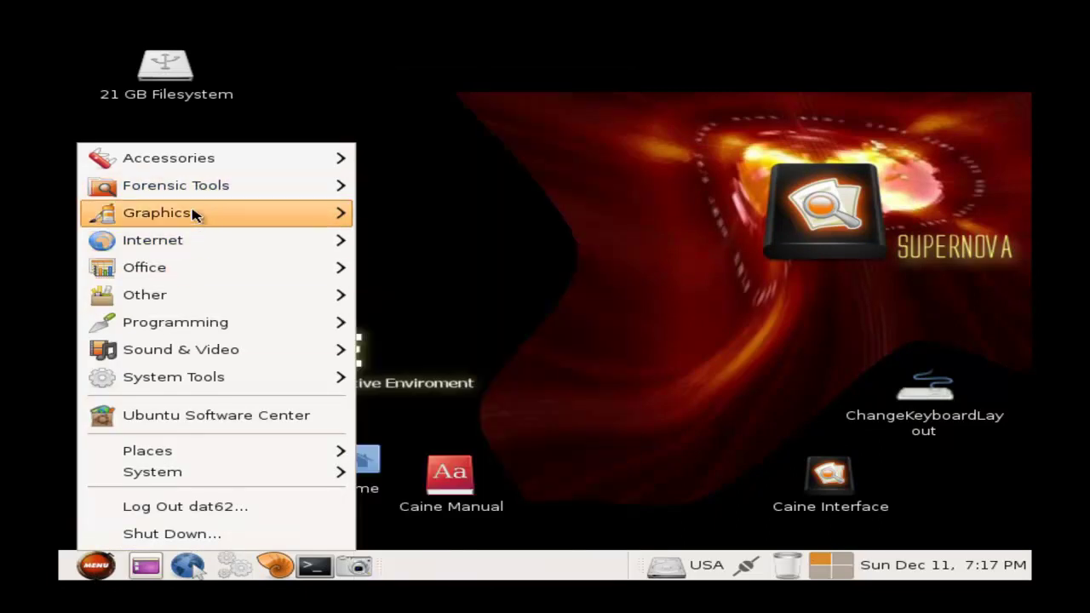
pyautogui.moveTo(248, 187)
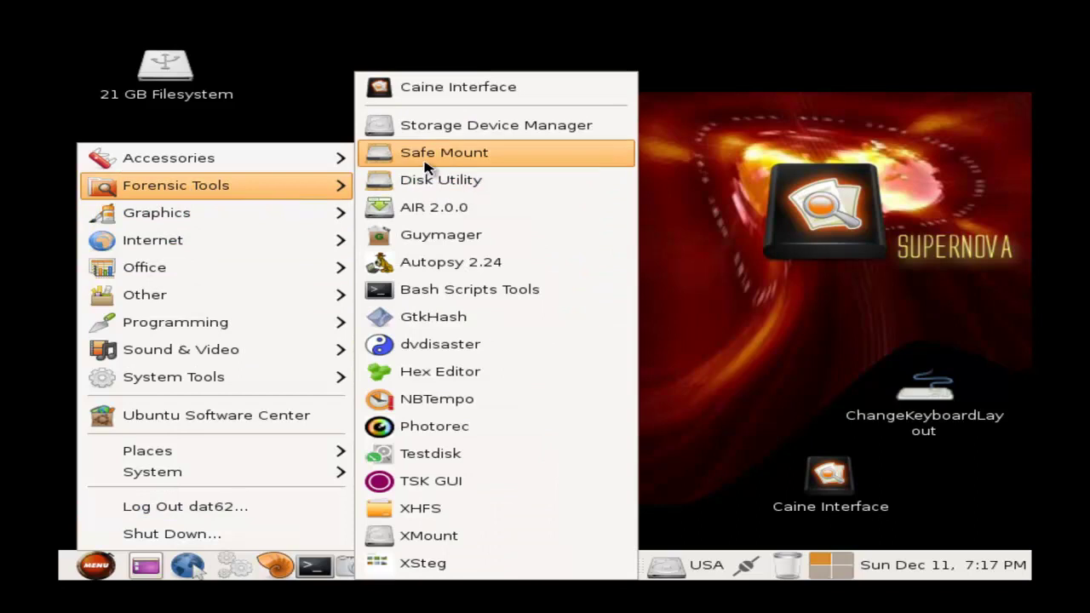
pyautogui.click(375, 152)
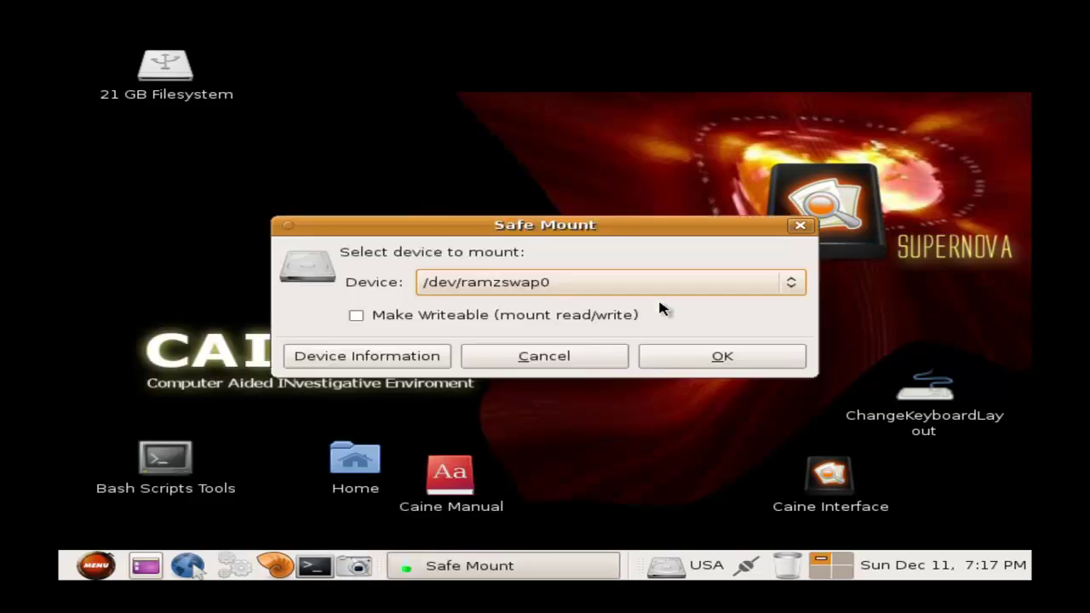
pyautogui.click(788, 288)
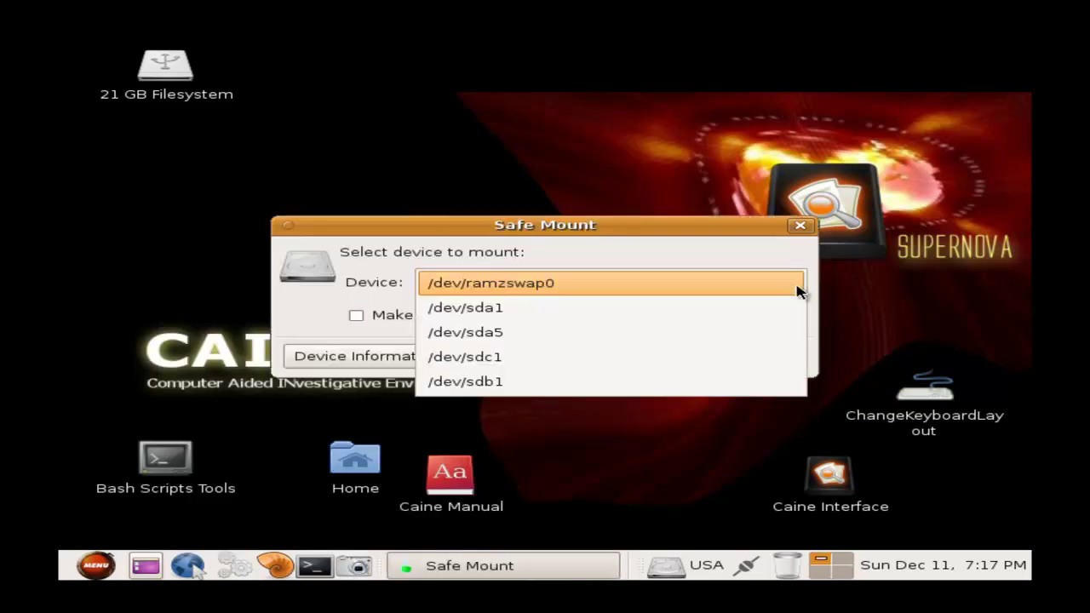
pyautogui.click(672, 364)
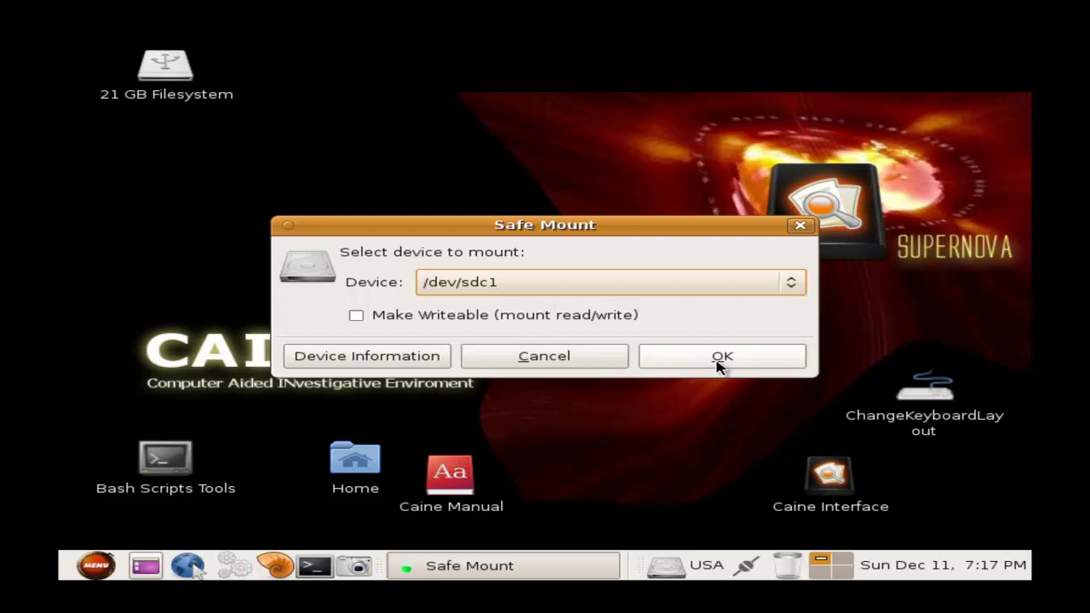
pyautogui.click(360, 318)
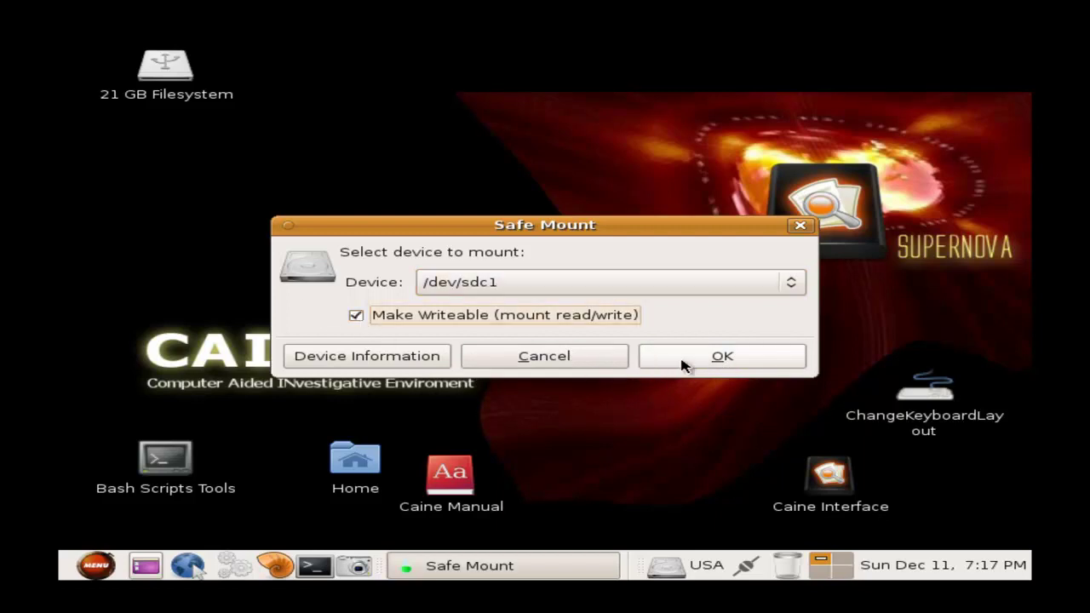
pyautogui.click(684, 364)
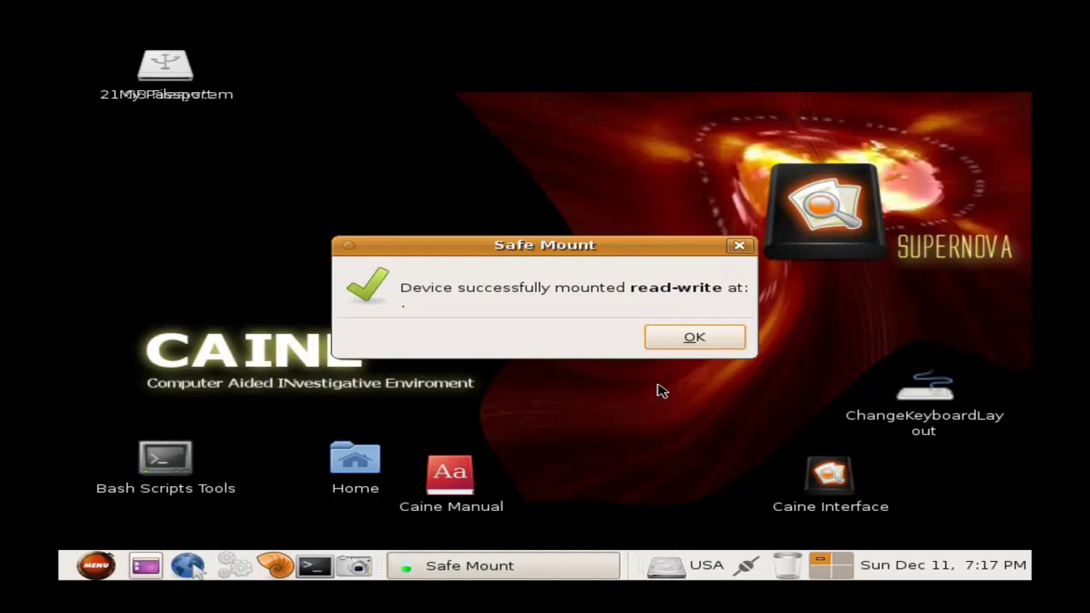
pyautogui.click(693, 337)
# Rename the untitled folder on the My Passport drive to images, and check the folder's contents
pyautogui.click(166, 73)
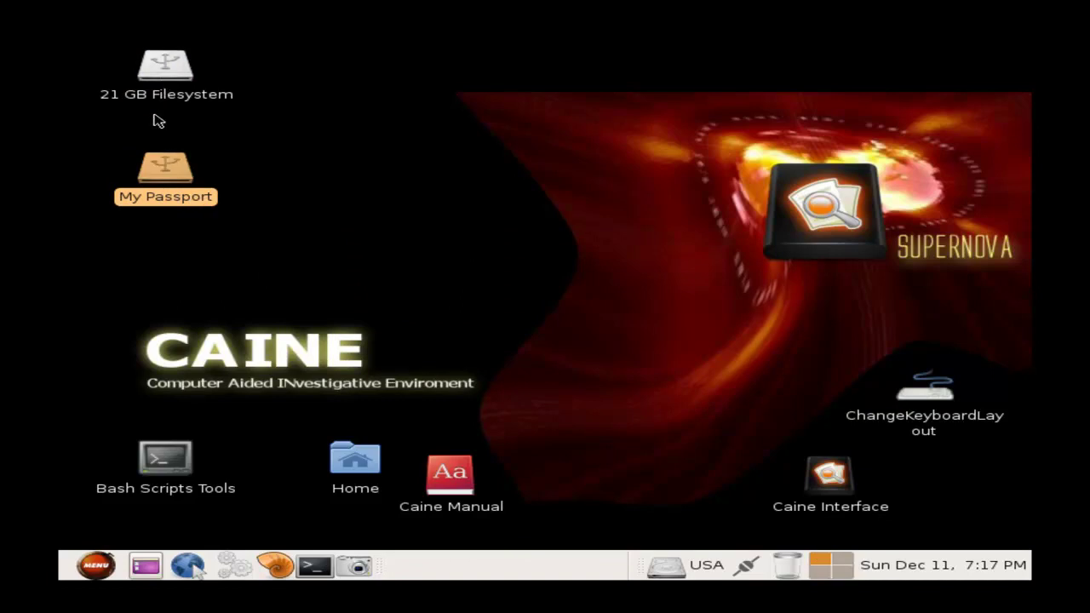
pyautogui.doubleClick(167, 173)
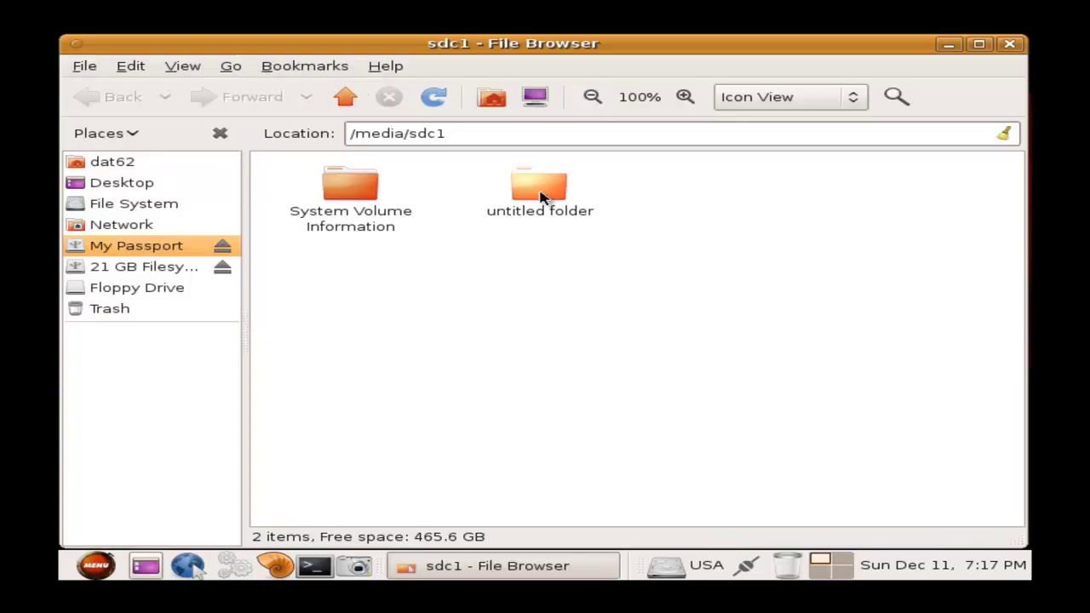
pyautogui.rightClick(544, 220)
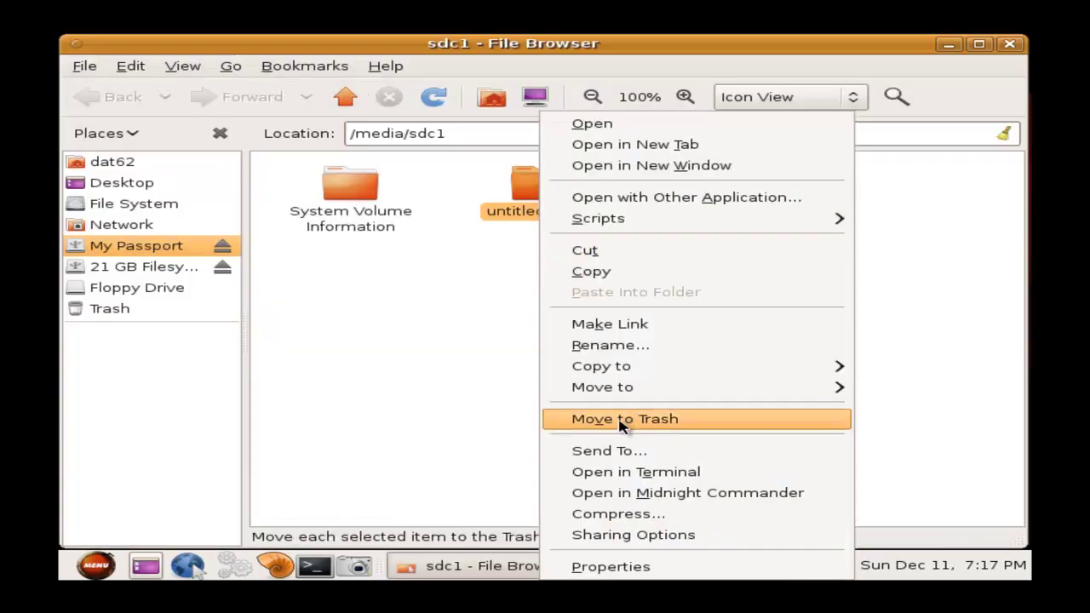
pyautogui.click(605, 348)
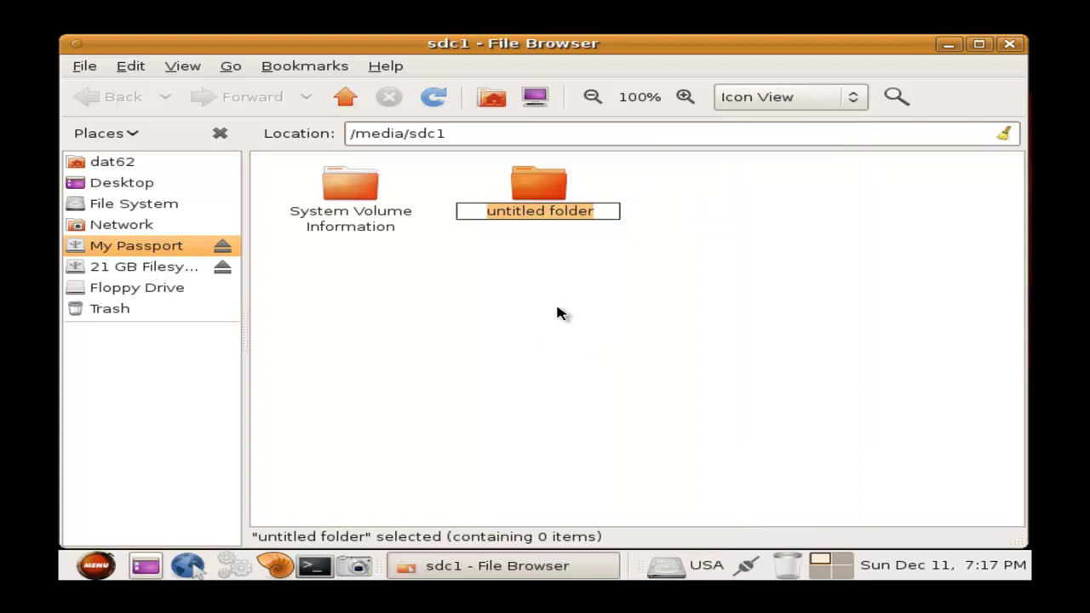
pyautogui.write('ima')
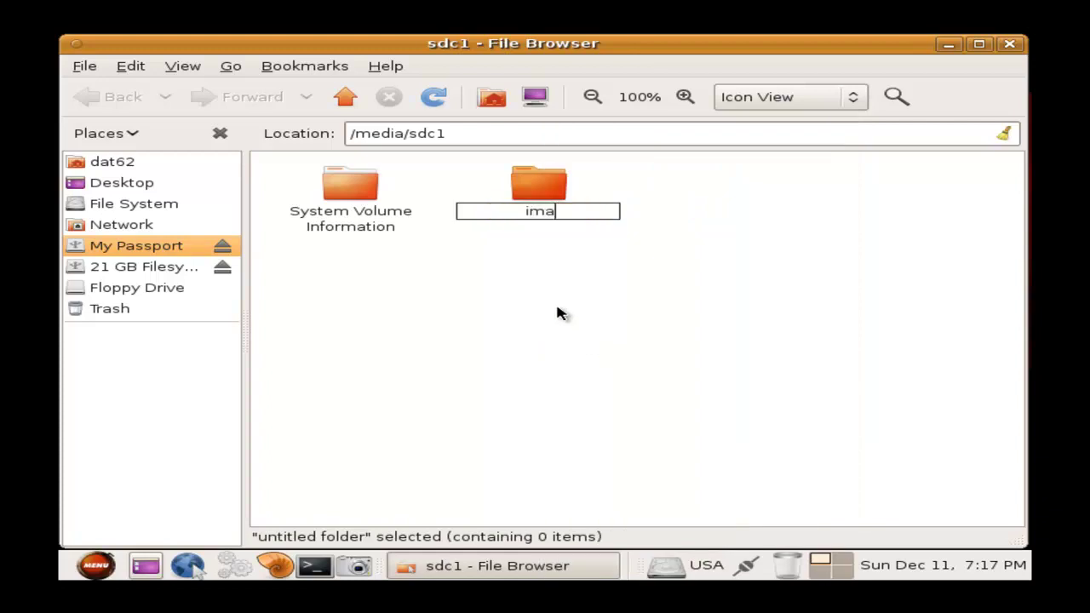
pyautogui.write('ges')
pyautogui.click(582, 307)
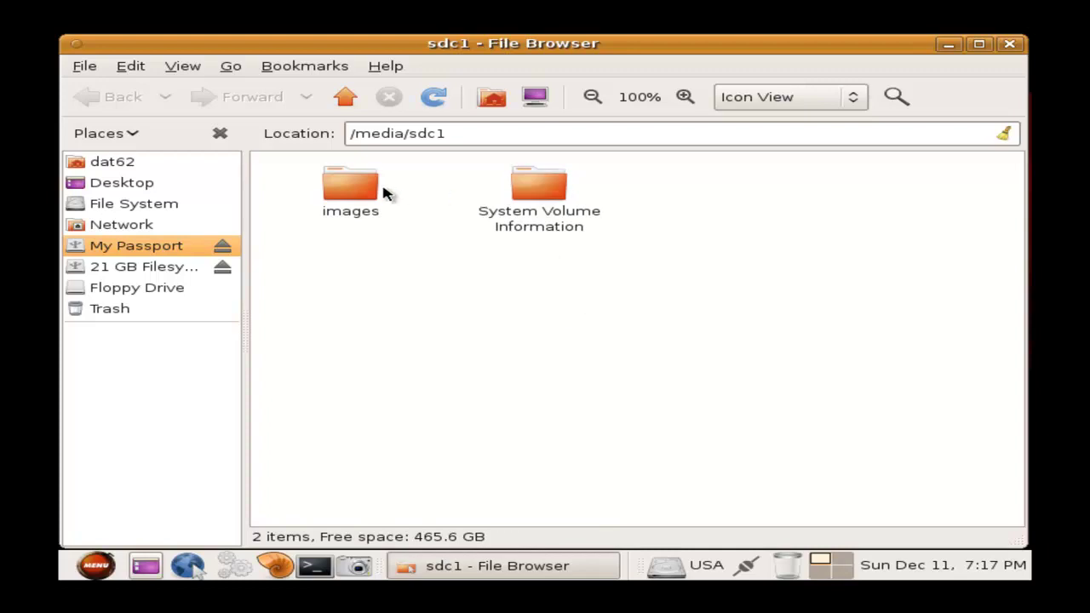
pyautogui.doubleClick(352, 186)
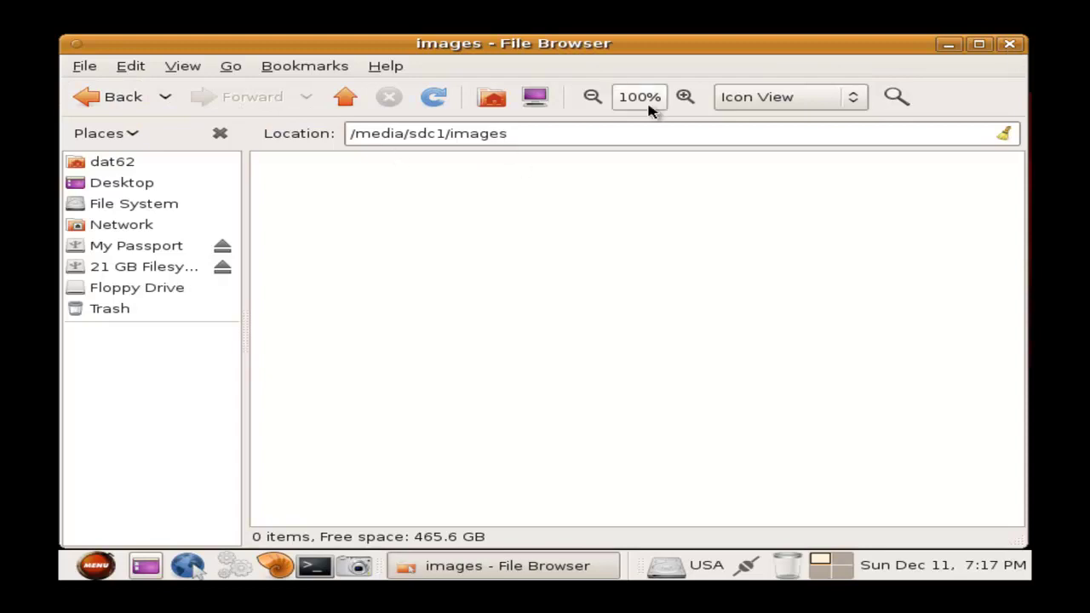
pyautogui.click(1010, 45)
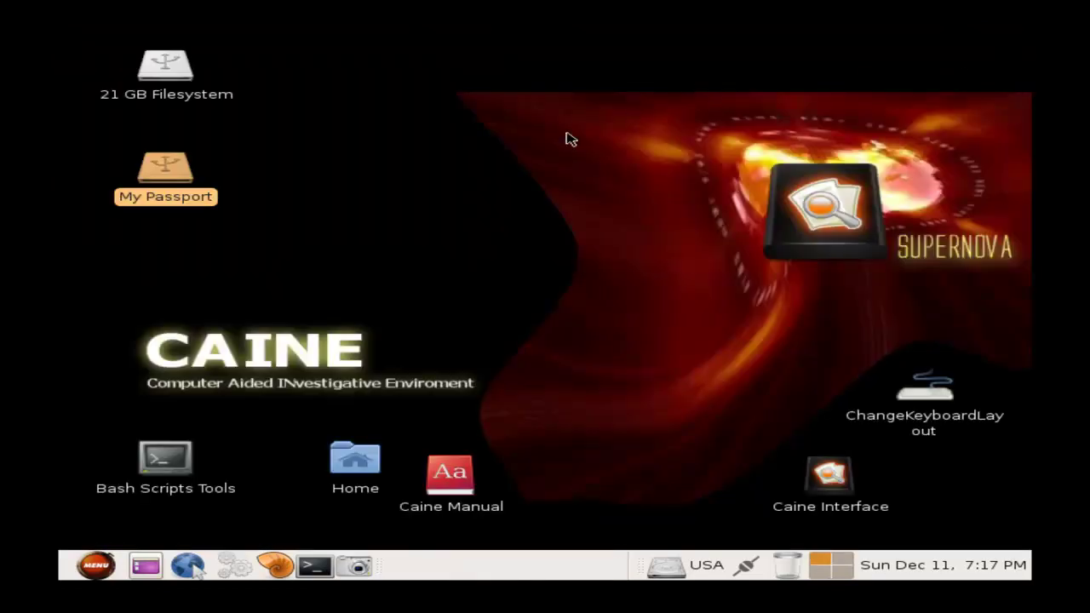
# Launch the Guymager forensic tool and open the image acquisition settings for /dev/sdb, the QUANTUM FIREBALLP AS20.5 drive
pyautogui.click(96, 565)
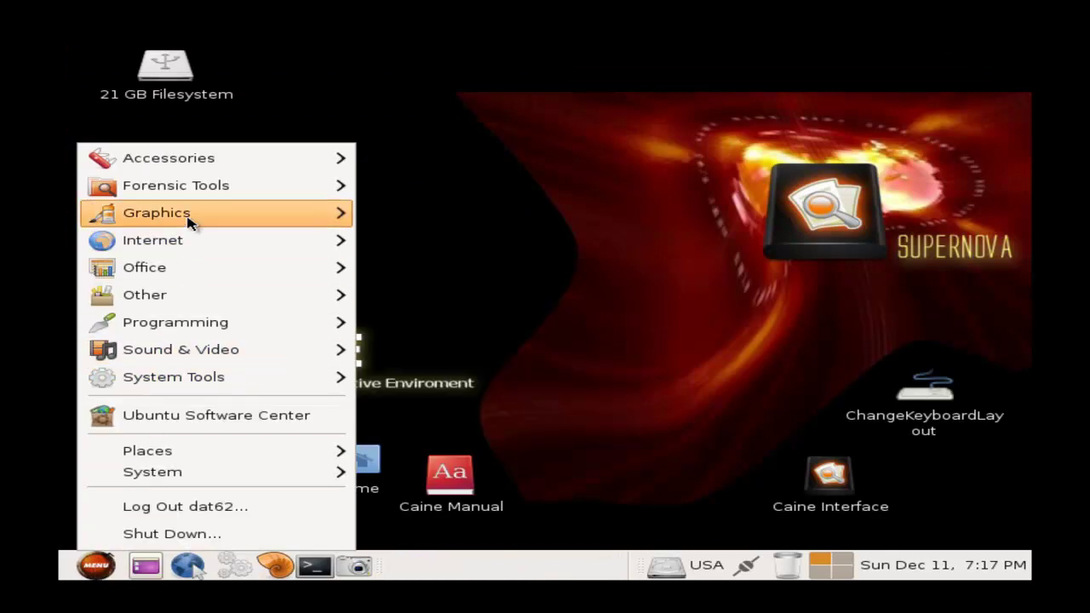
pyautogui.moveTo(199, 194)
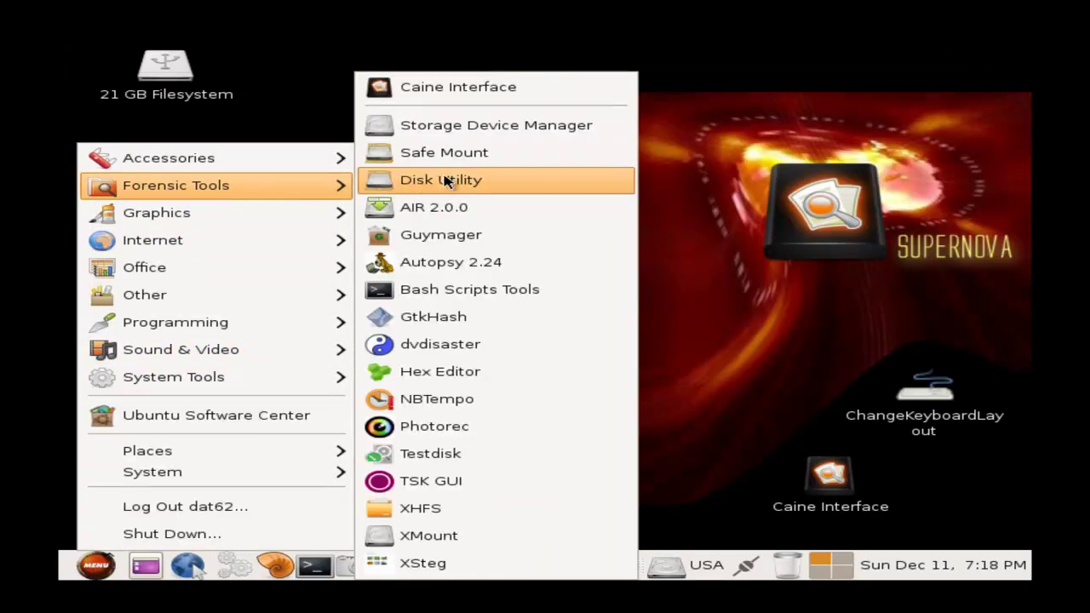
pyautogui.click(451, 243)
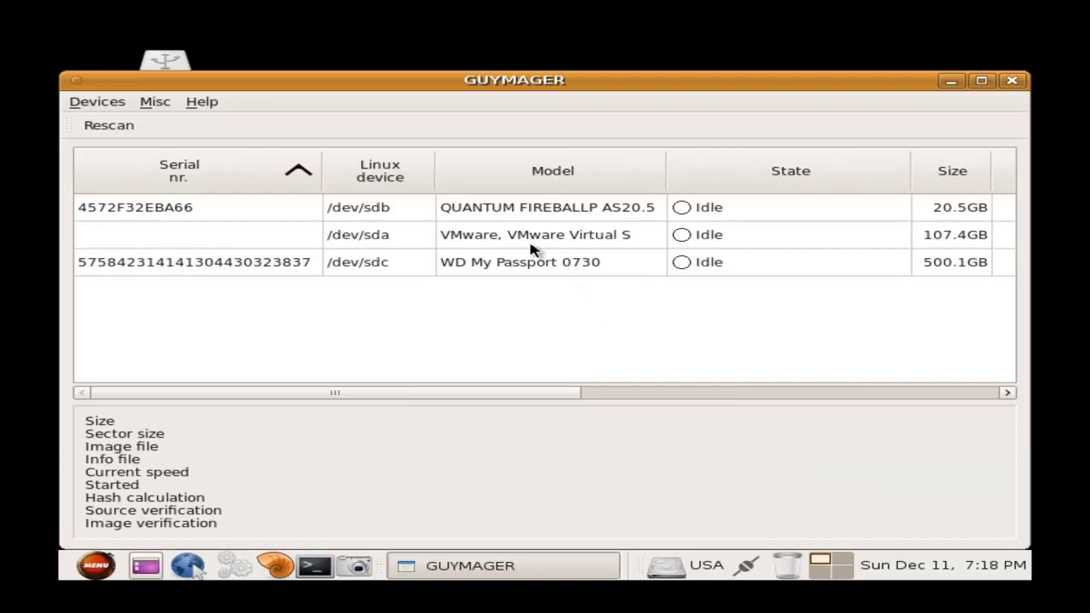
pyautogui.click(484, 209)
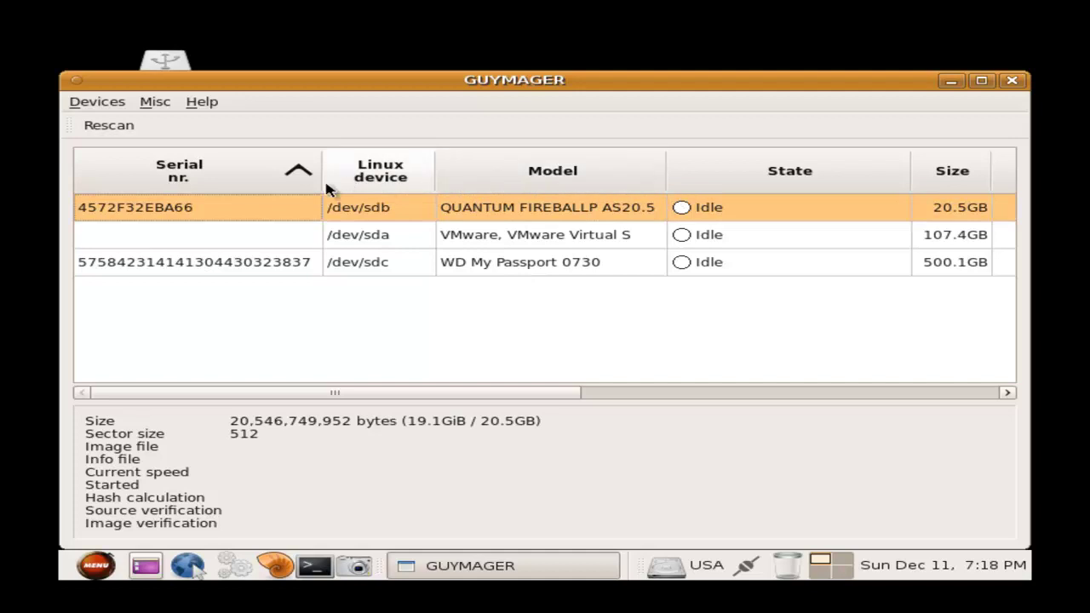
pyautogui.rightClick(270, 212)
pyautogui.click(307, 224)
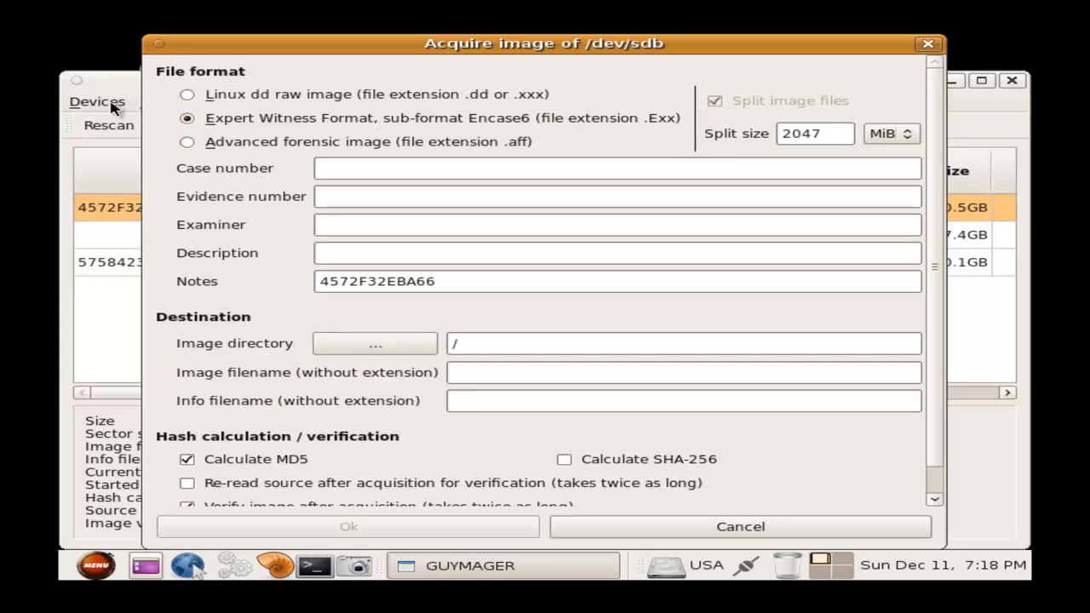
# Compare the options for the Linux dd, Expert Witness and Advanced forensic image formats, keeping Expert Witness Format, sub-format Encase6
pyautogui.click(189, 96)
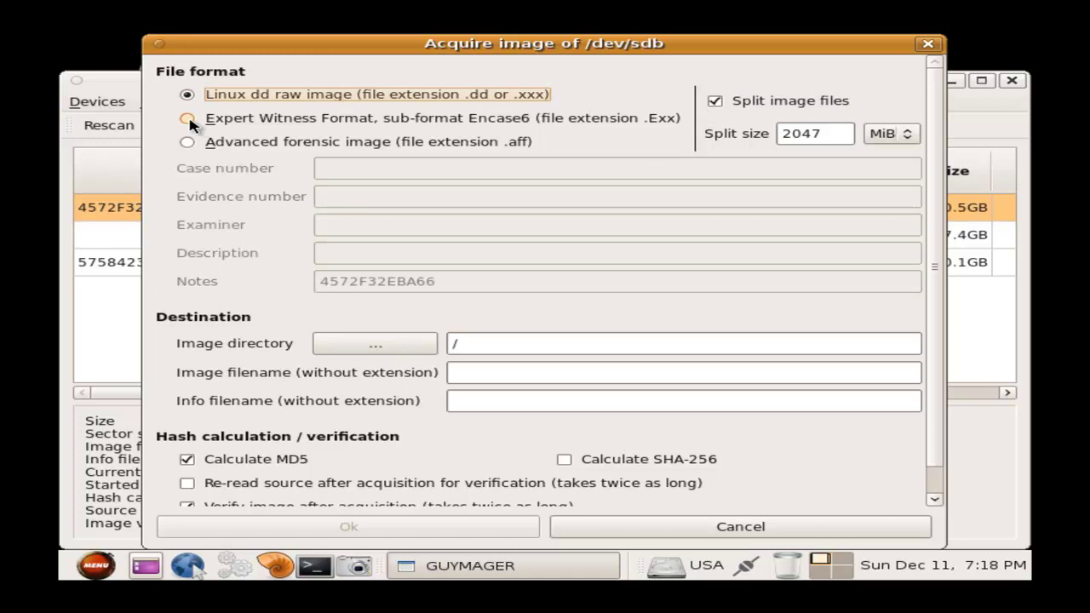
pyautogui.click(190, 120)
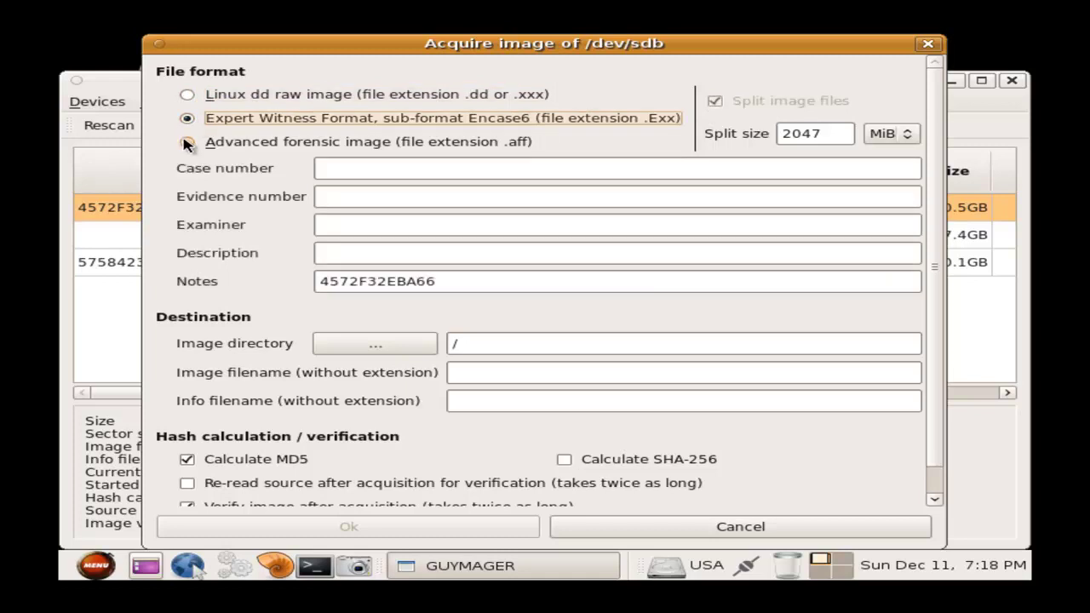
pyautogui.click(187, 143)
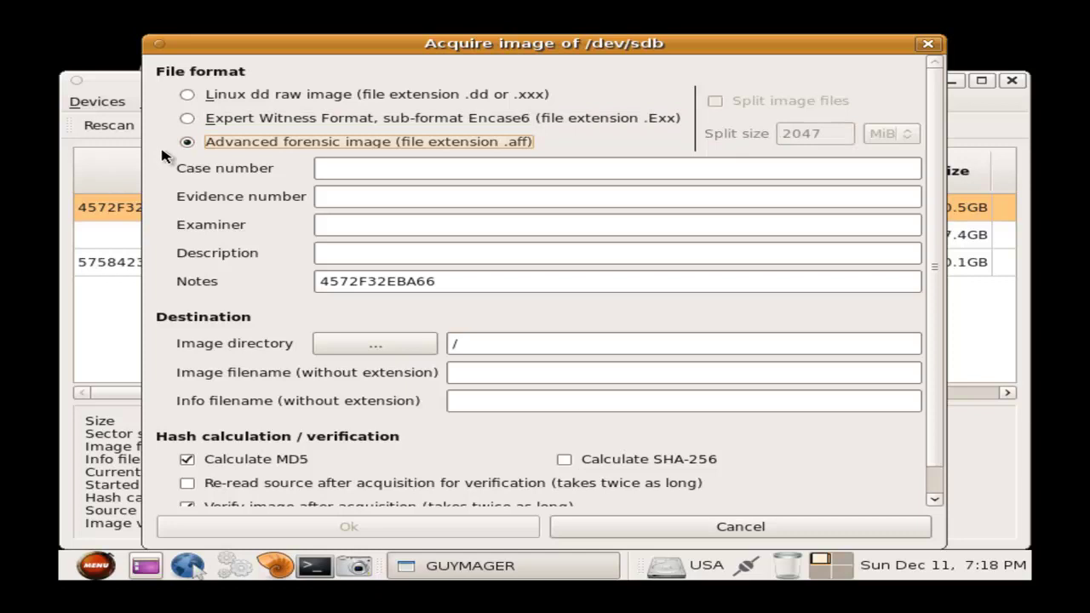
pyautogui.click(187, 119)
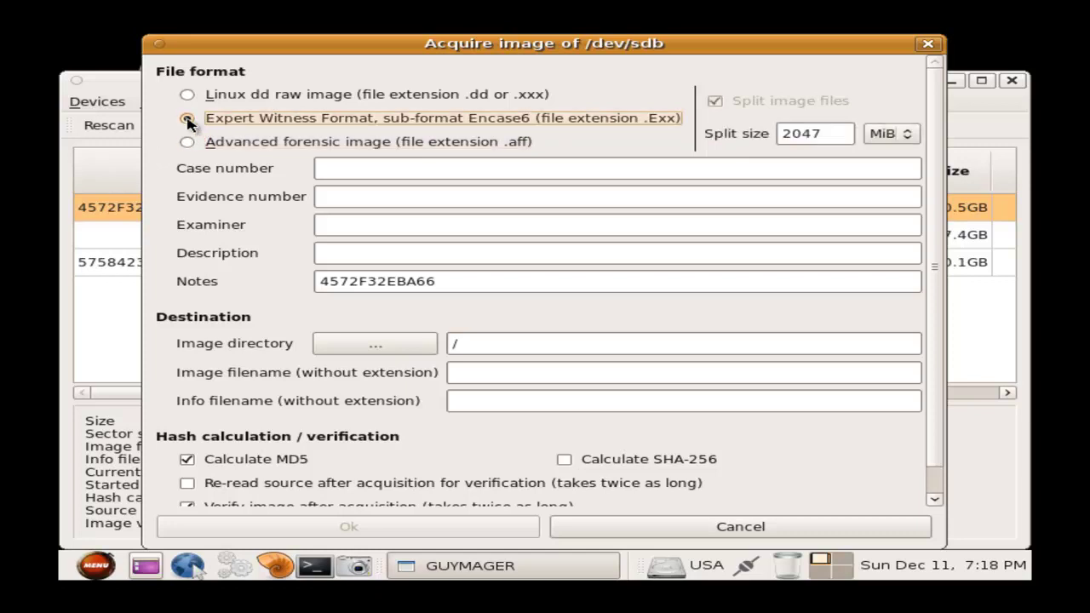
# Enter fireball case1 as the case number and 1 as the evidence number for the /dev/sdb image
pyautogui.click(381, 169)
pyautogui.write('f')
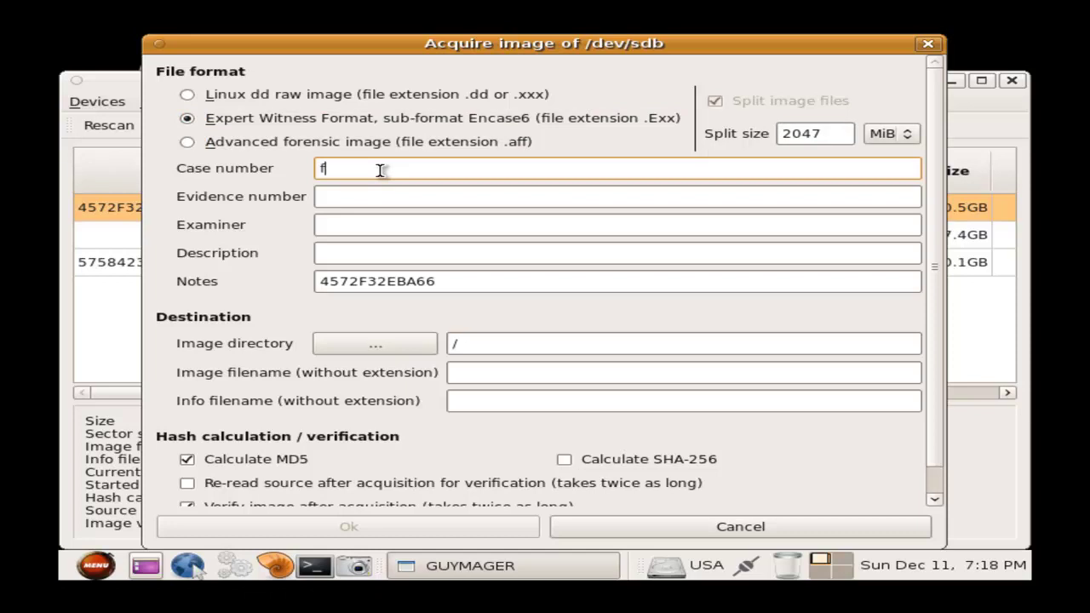
pyautogui.write('ireball case1')
pyautogui.click(386, 197)
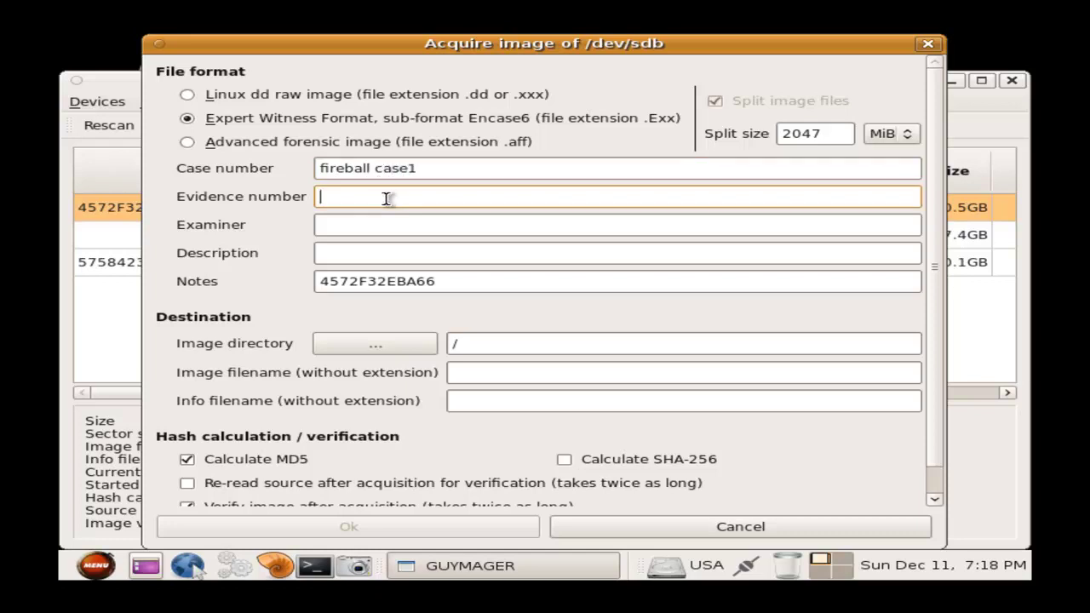
pyautogui.write('1')
# Fill in the examiner's user name and enter UPB lab image as the description
pyautogui.click(381, 229)
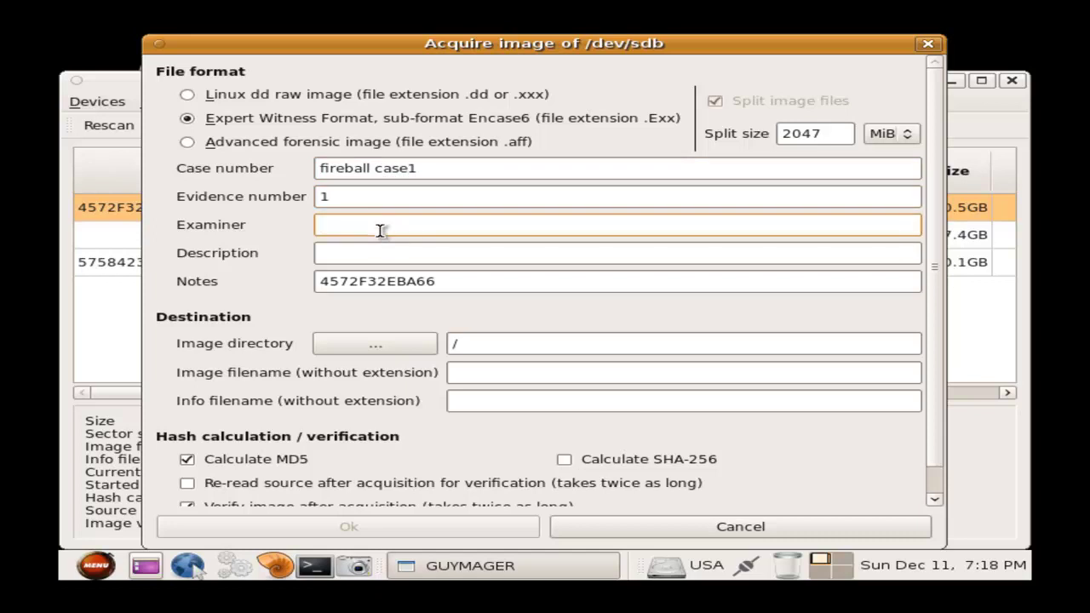
pyautogui.write('dat62')
pyautogui.click(359, 257)
pyautogui.write('UP')
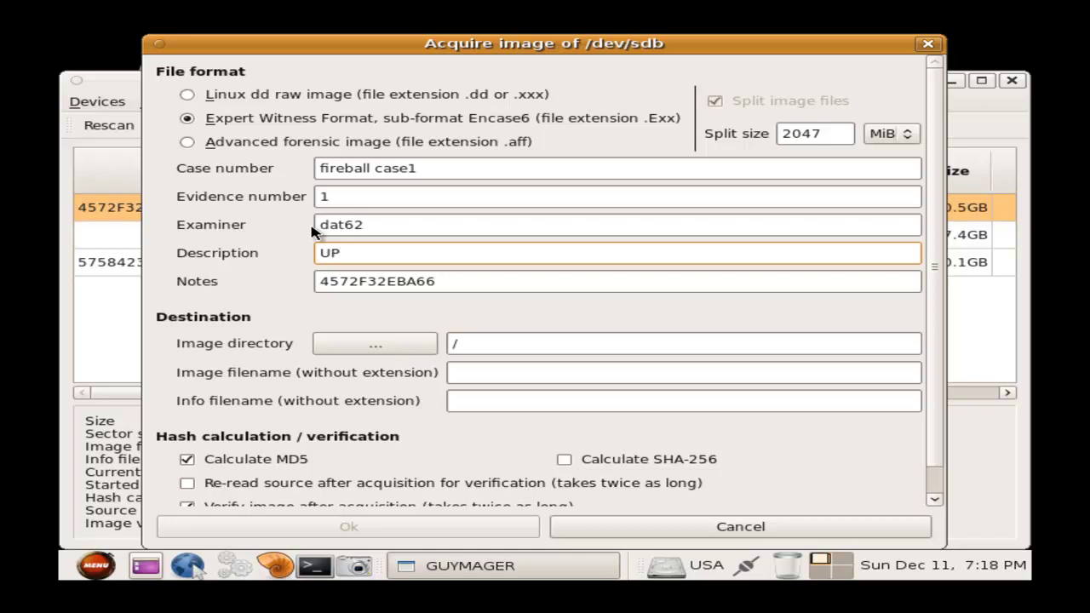
pyautogui.write('B lab image')
# Browse for the image directory and go to /media/sdc1/images
pyautogui.click(382, 351)
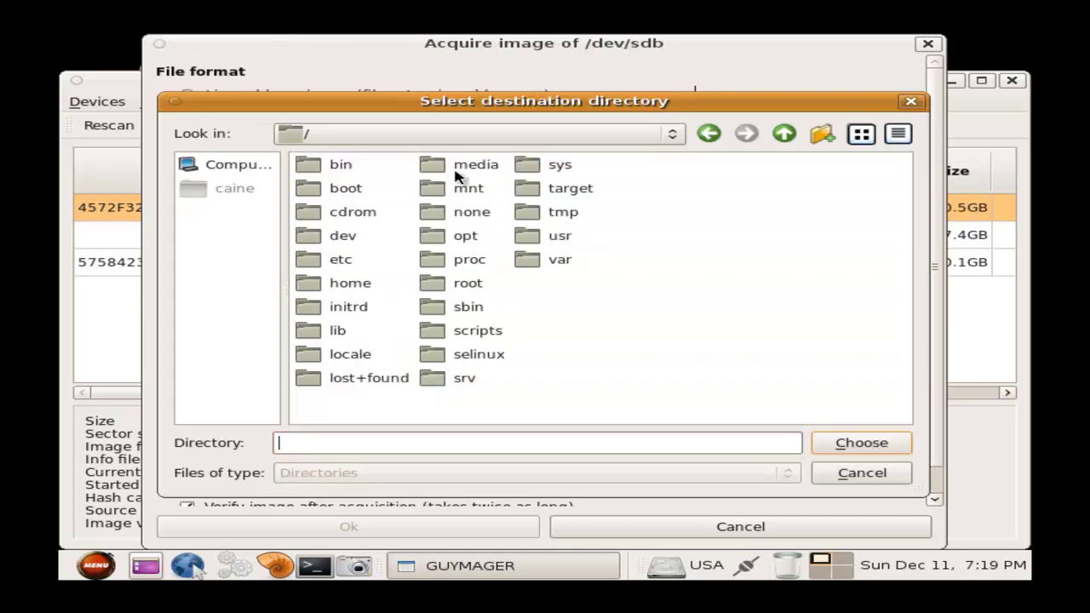
pyautogui.doubleClick(462, 171)
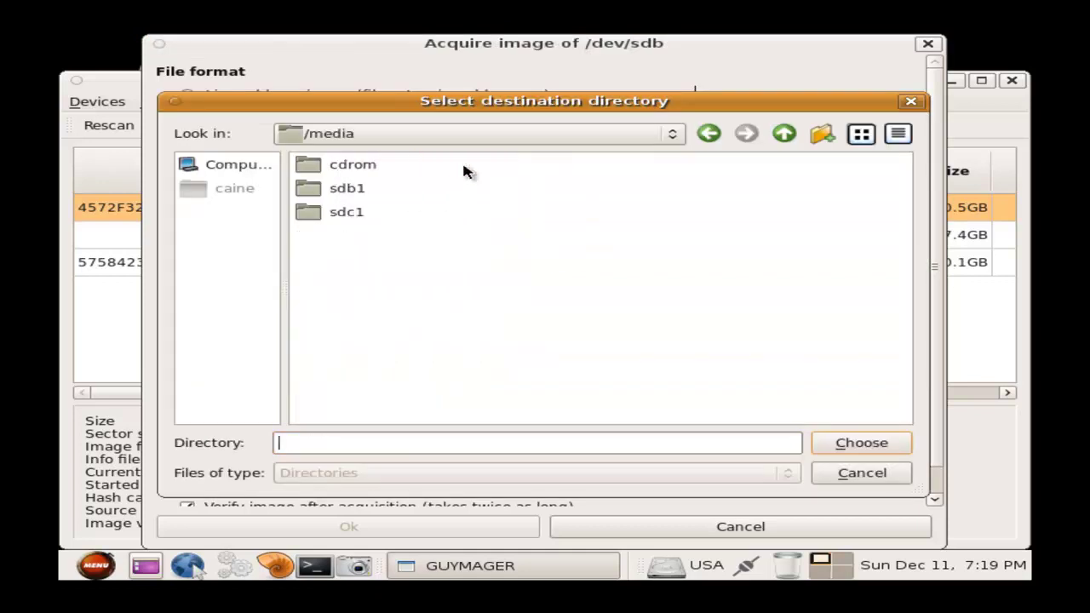
pyautogui.doubleClick(342, 213)
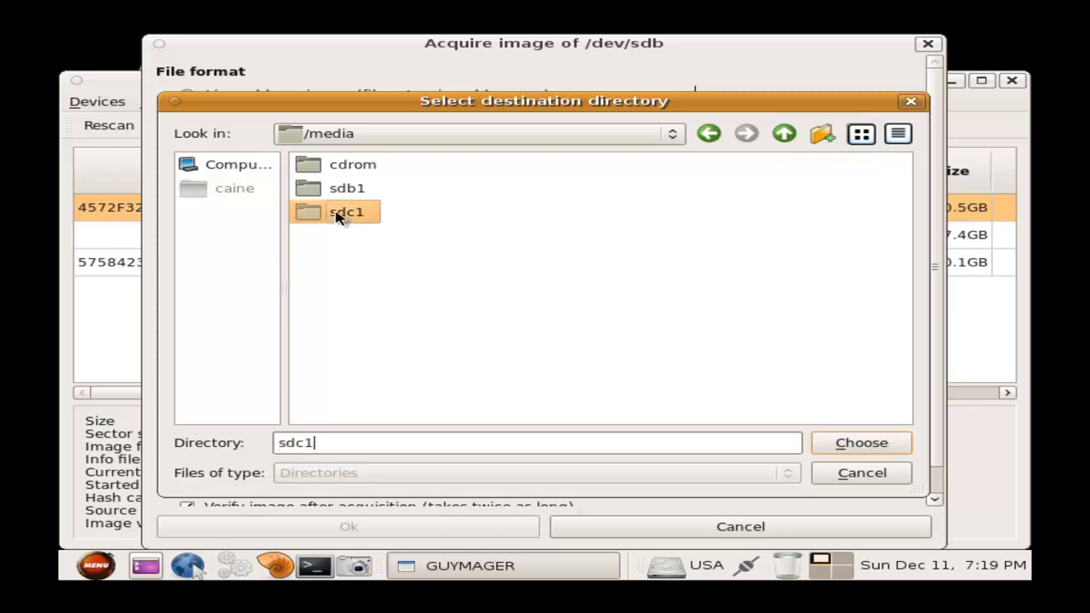
pyautogui.doubleClick(345, 168)
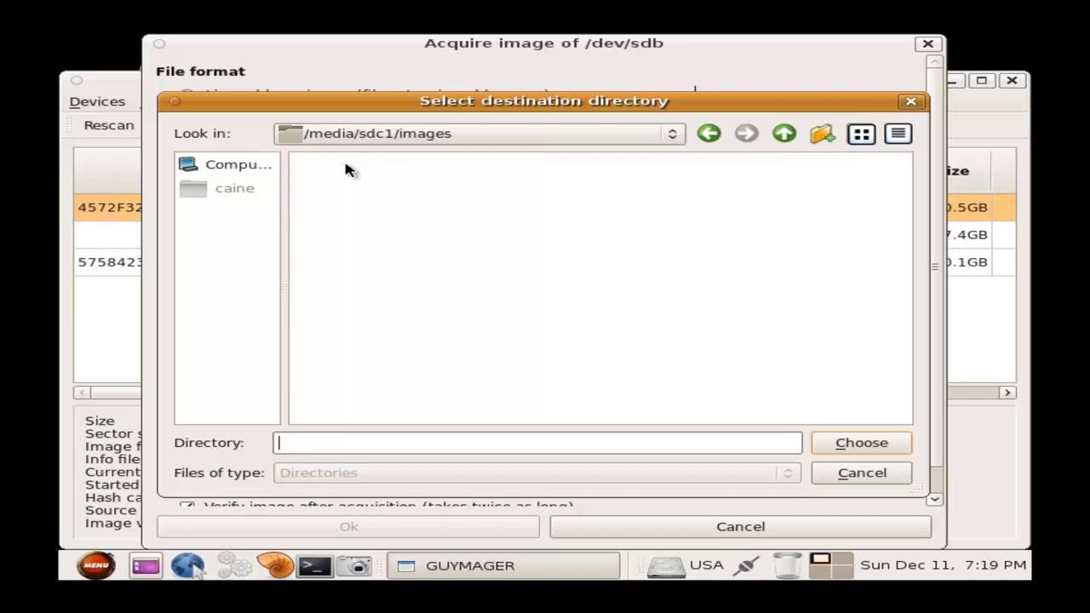
# Create a folder named Fireball case 1 inside images and choose it as the image directory
pyautogui.rightClick(360, 223)
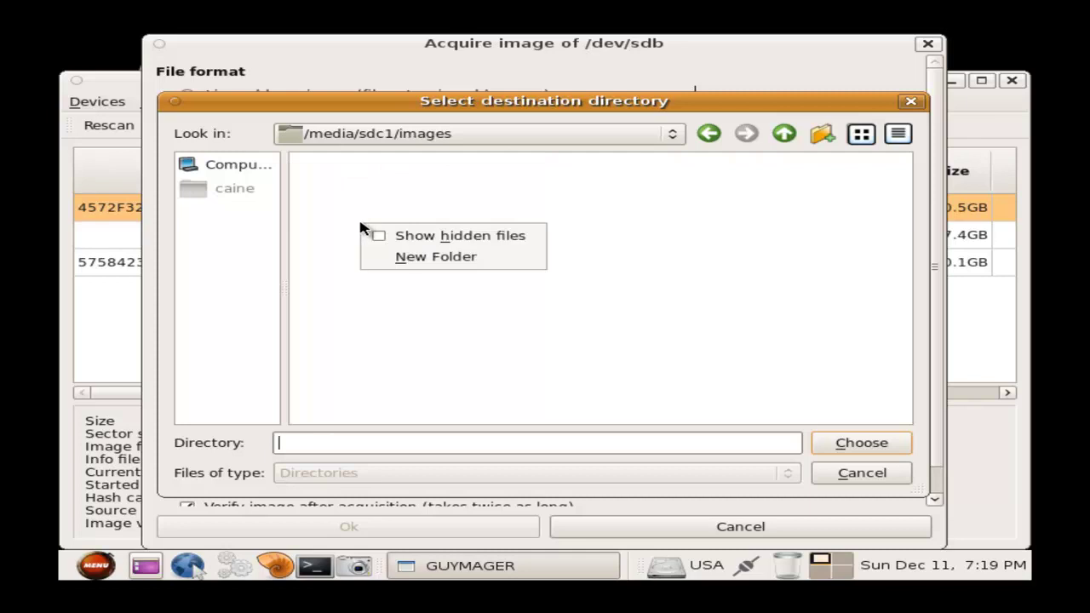
pyautogui.click(405, 261)
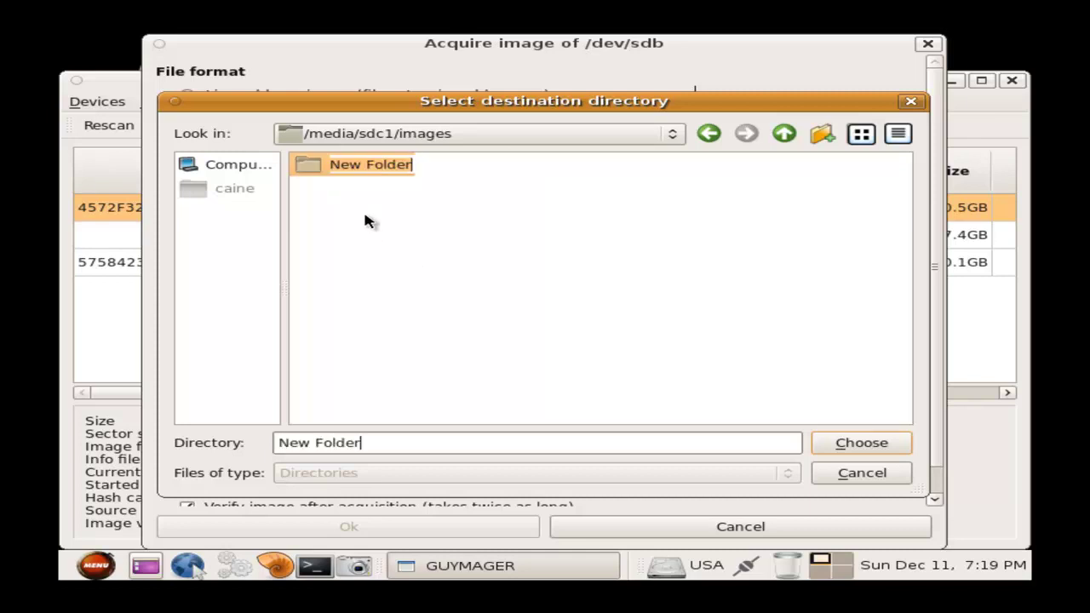
pyautogui.write('Fireb')
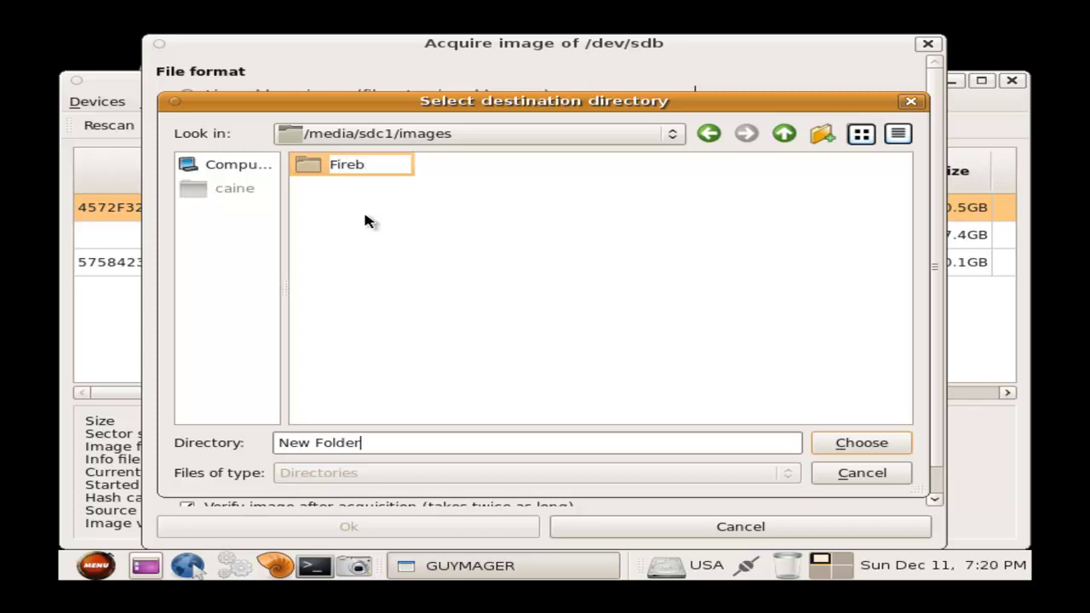
pyautogui.write('all case 1')
pyautogui.press('Return')
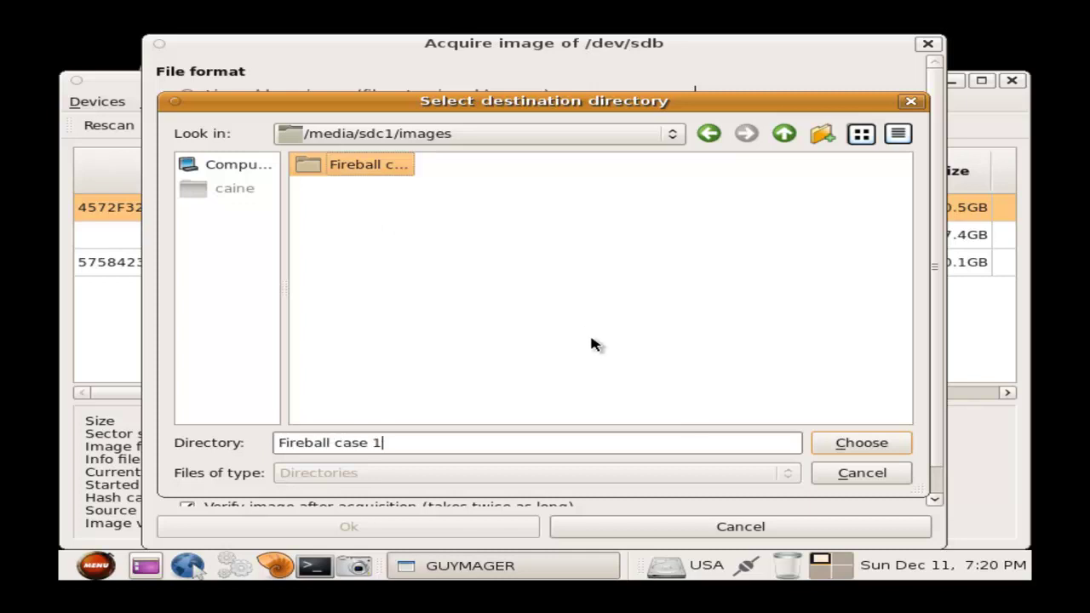
pyautogui.click(860, 445)
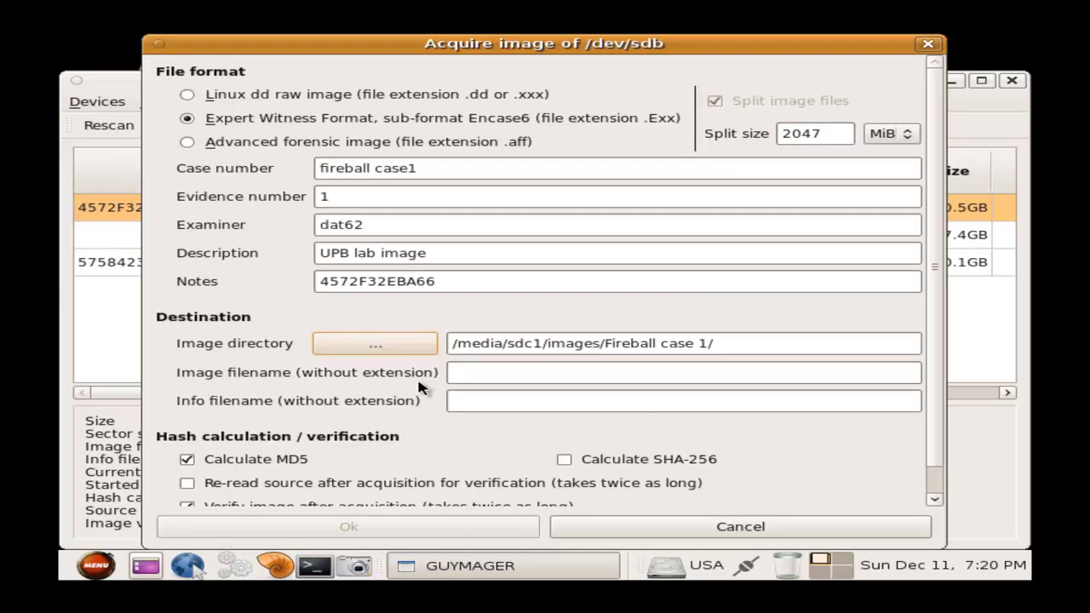
# Set the image filename, and with it the info filename, to fireimage1
pyautogui.click(480, 372)
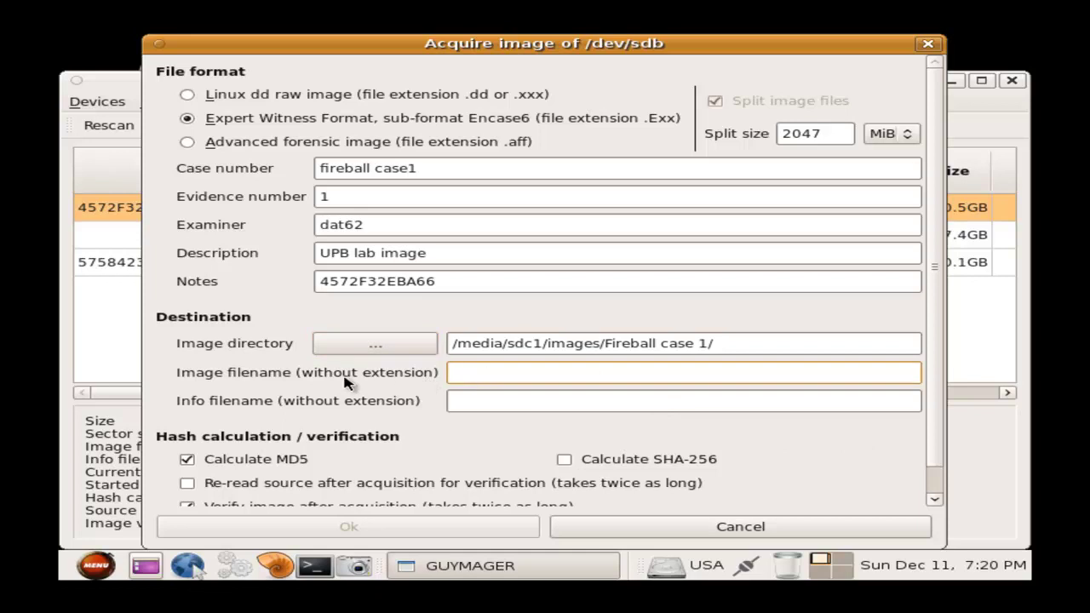
pyautogui.write('fire')
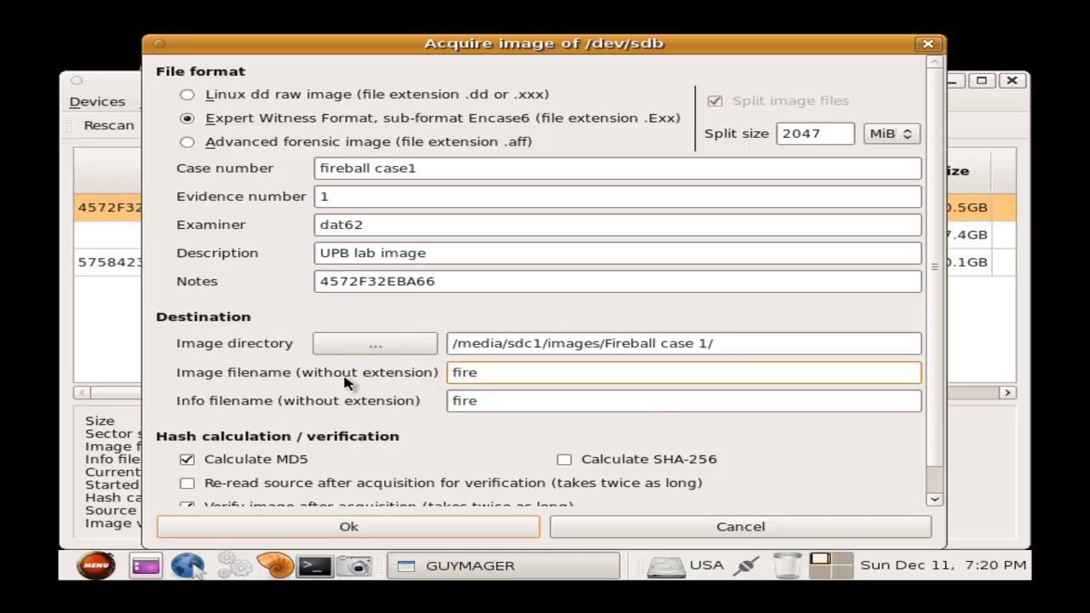
pyautogui.write('image1')
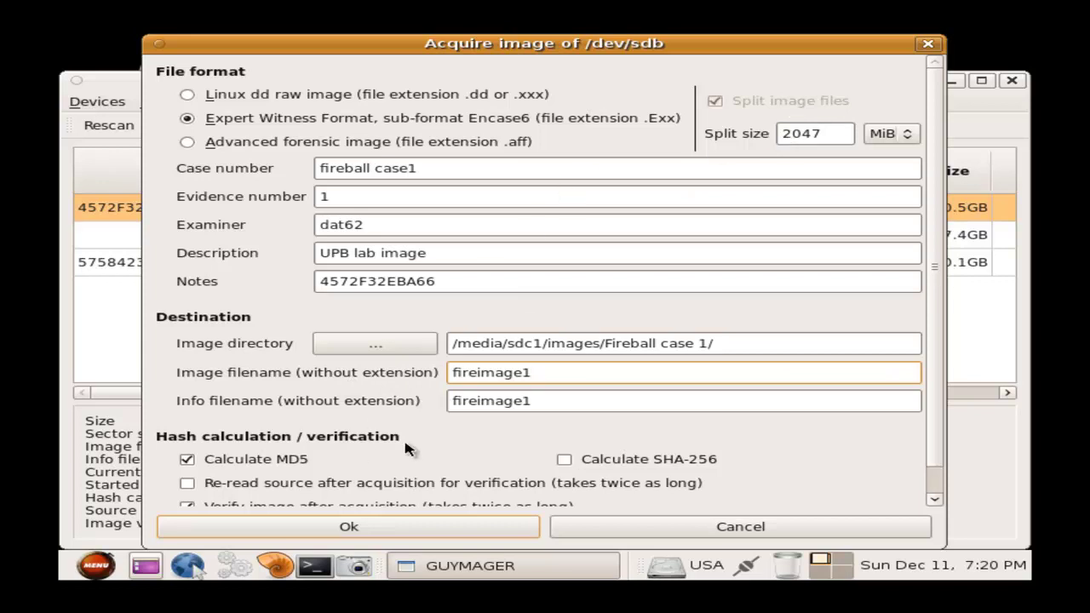
# Turn off image verification after acquisition and start acquiring the /dev/sdb image
pyautogui.scroll(-1, 497, 436)
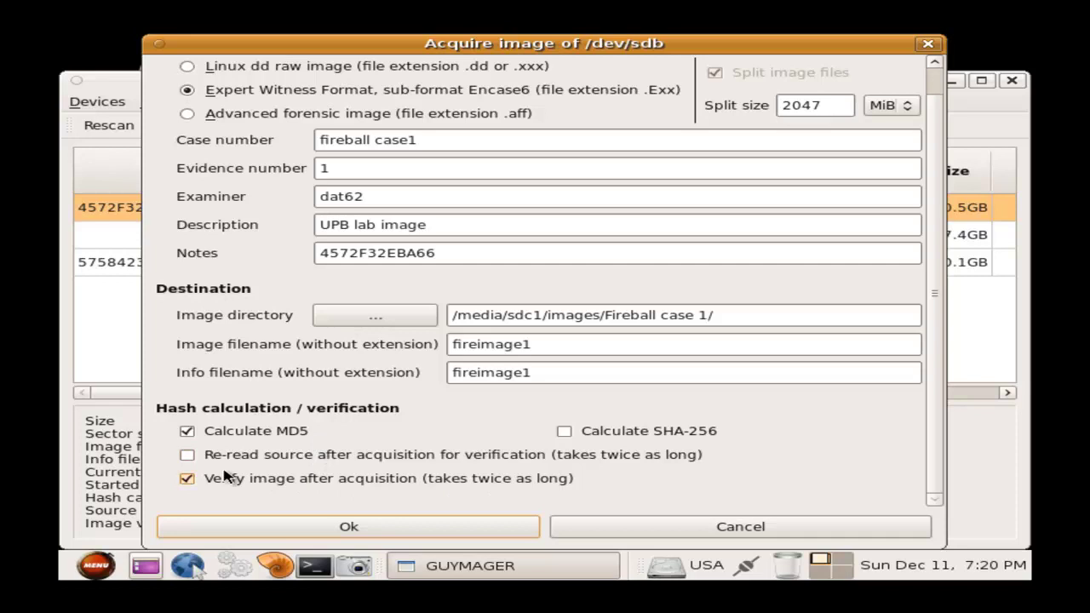
pyautogui.click(188, 480)
pyautogui.click(346, 529)
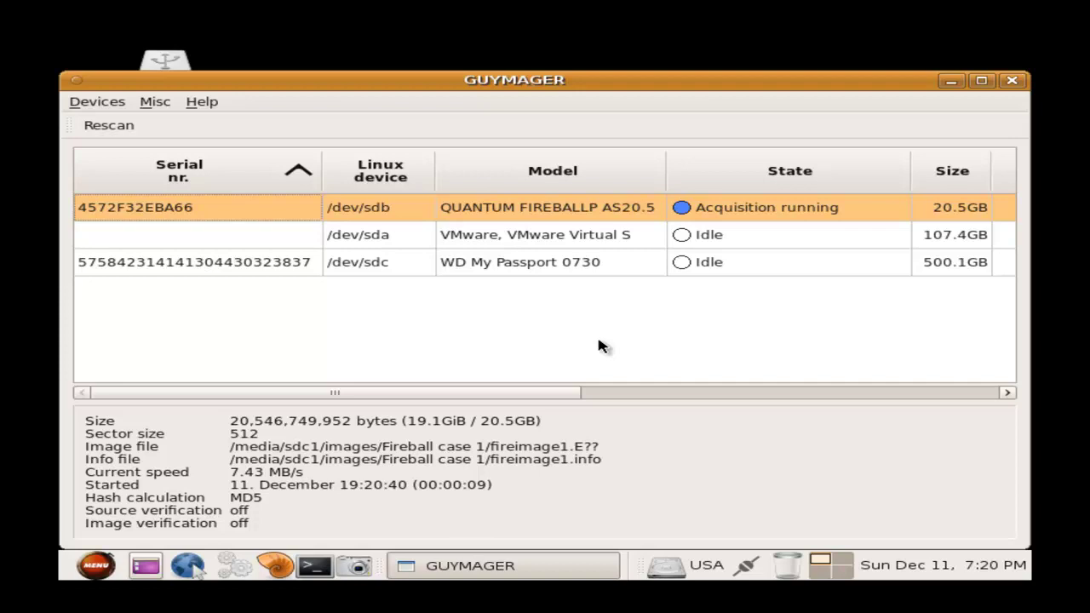
# Maximize the Guymager window, follow the /dev/sdb acquisition's progress until it finishes, and close Guymager
pyautogui.click(983, 80)
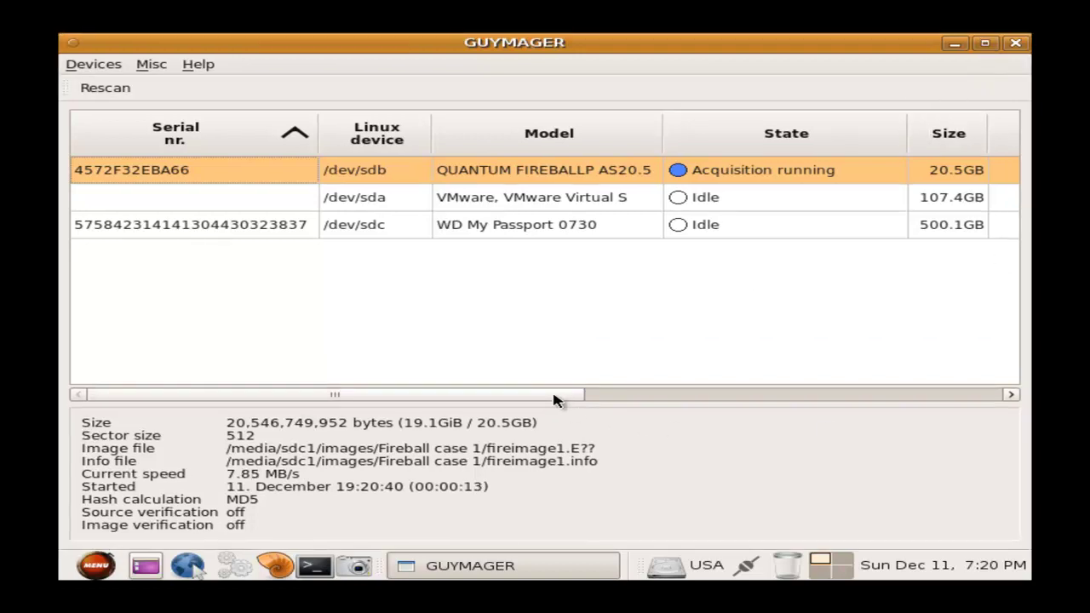
pyautogui.moveTo(557, 401); pyautogui.dragTo(766, 397)
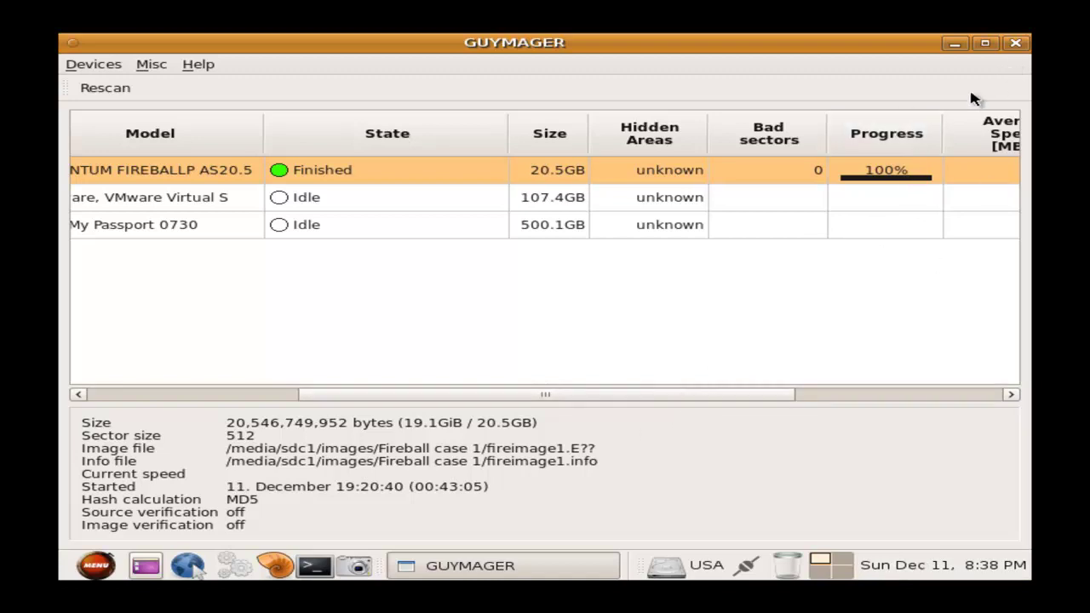
pyautogui.click(1016, 44)
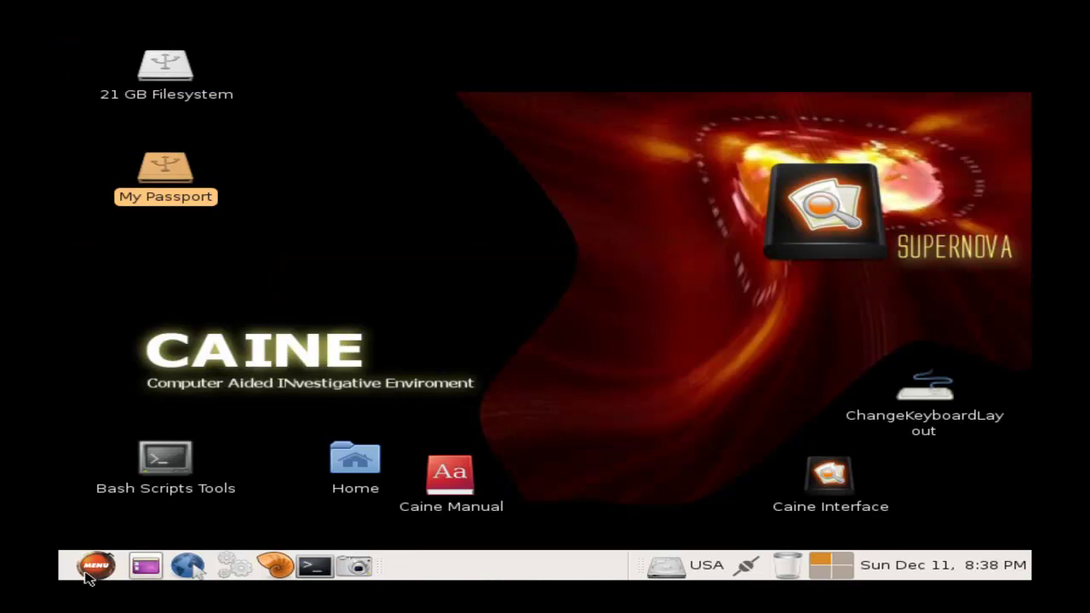
# Open the Fireball case 1 folder inside images on the My Passport drive to check the acquired image files
pyautogui.doubleClick(168, 179)
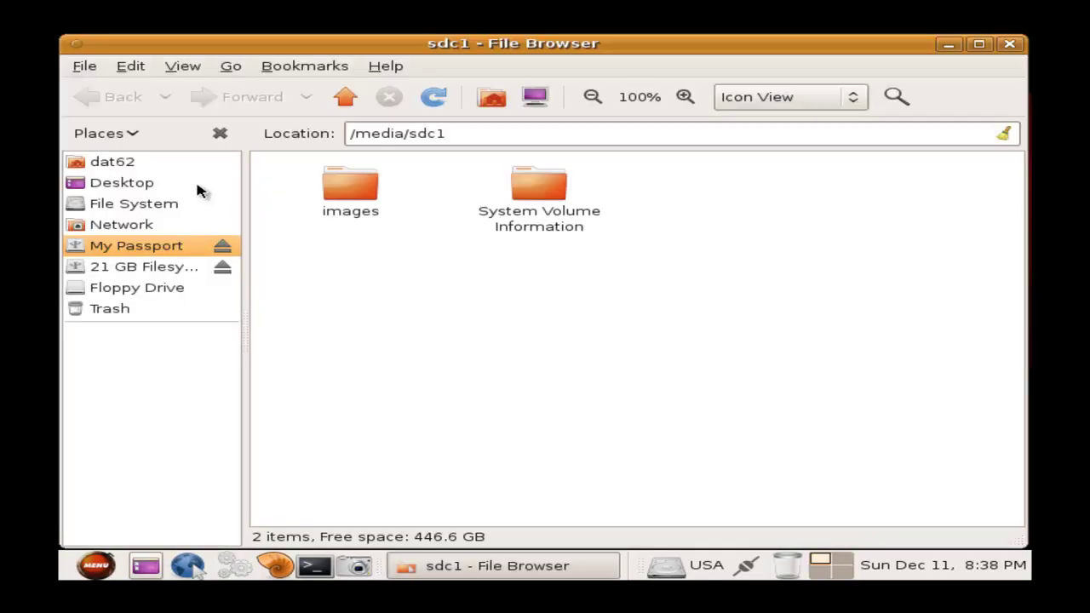
pyautogui.doubleClick(361, 192)
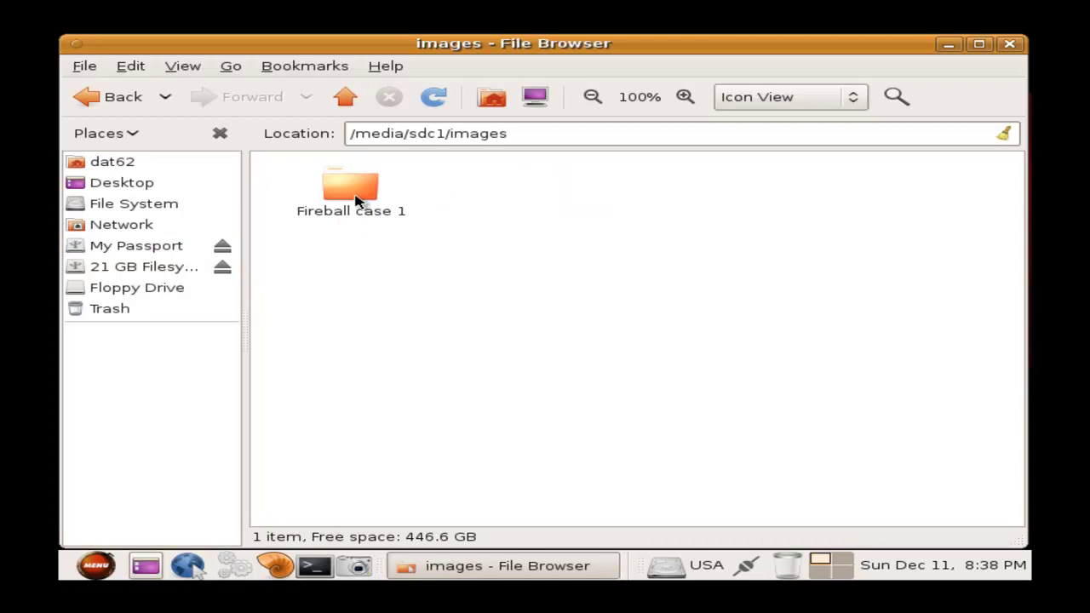
pyautogui.doubleClick(359, 201)
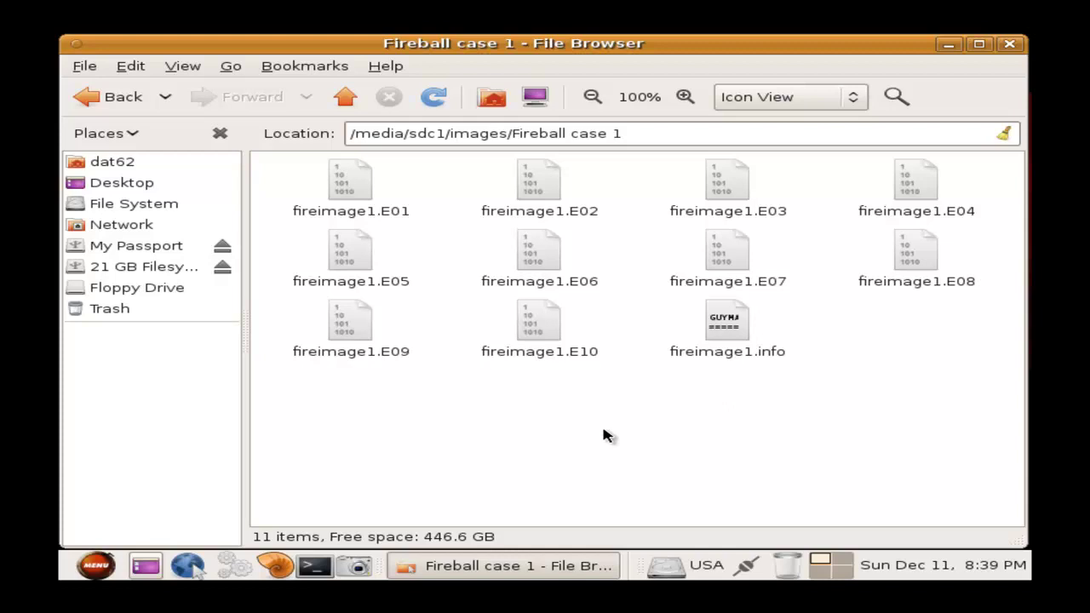
# Open fireimage1.info to display its contents as text rather than run it
pyautogui.click(726, 327)
pyautogui.doubleClick(726, 328)
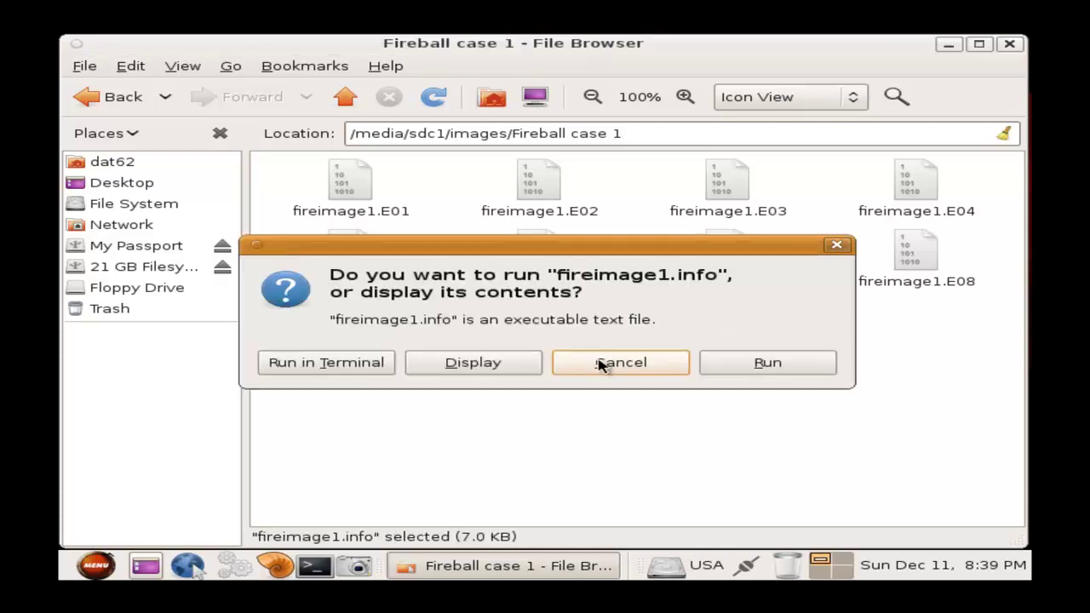
pyautogui.click(474, 363)
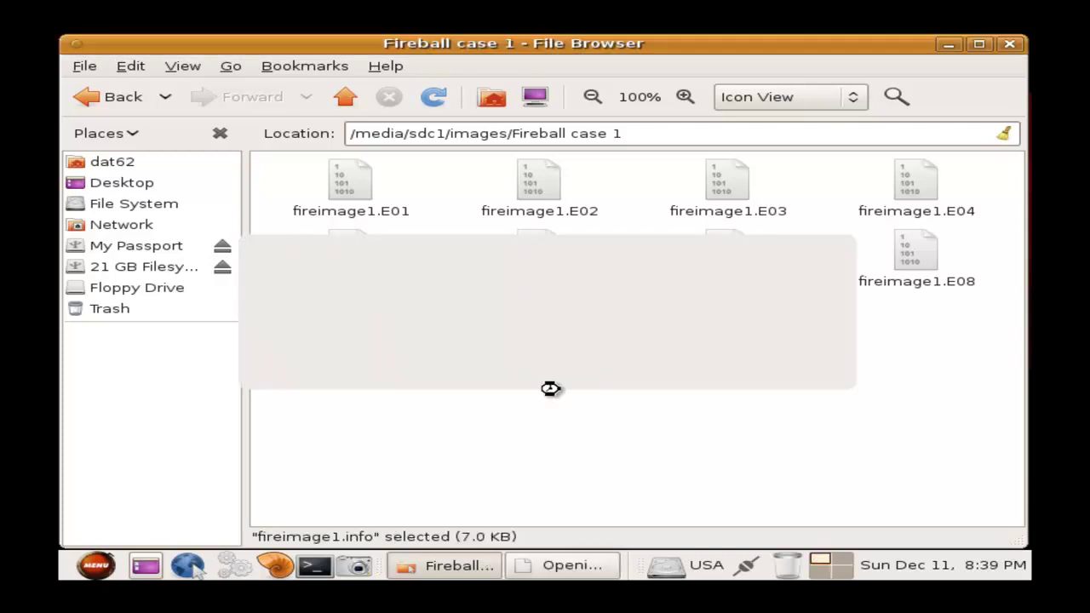